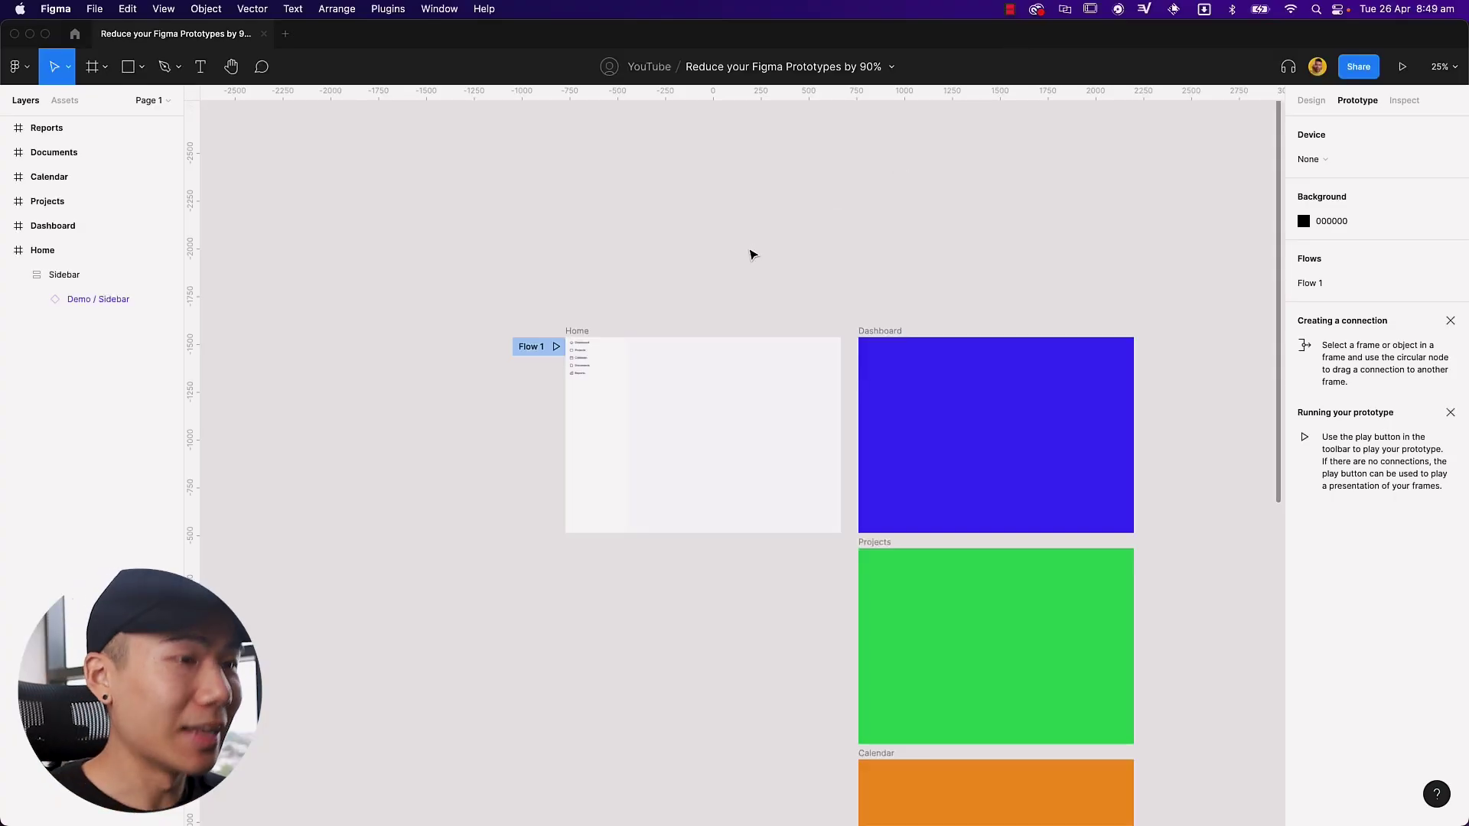
- Select the sidebar inside the Home frame
key("super+equal")
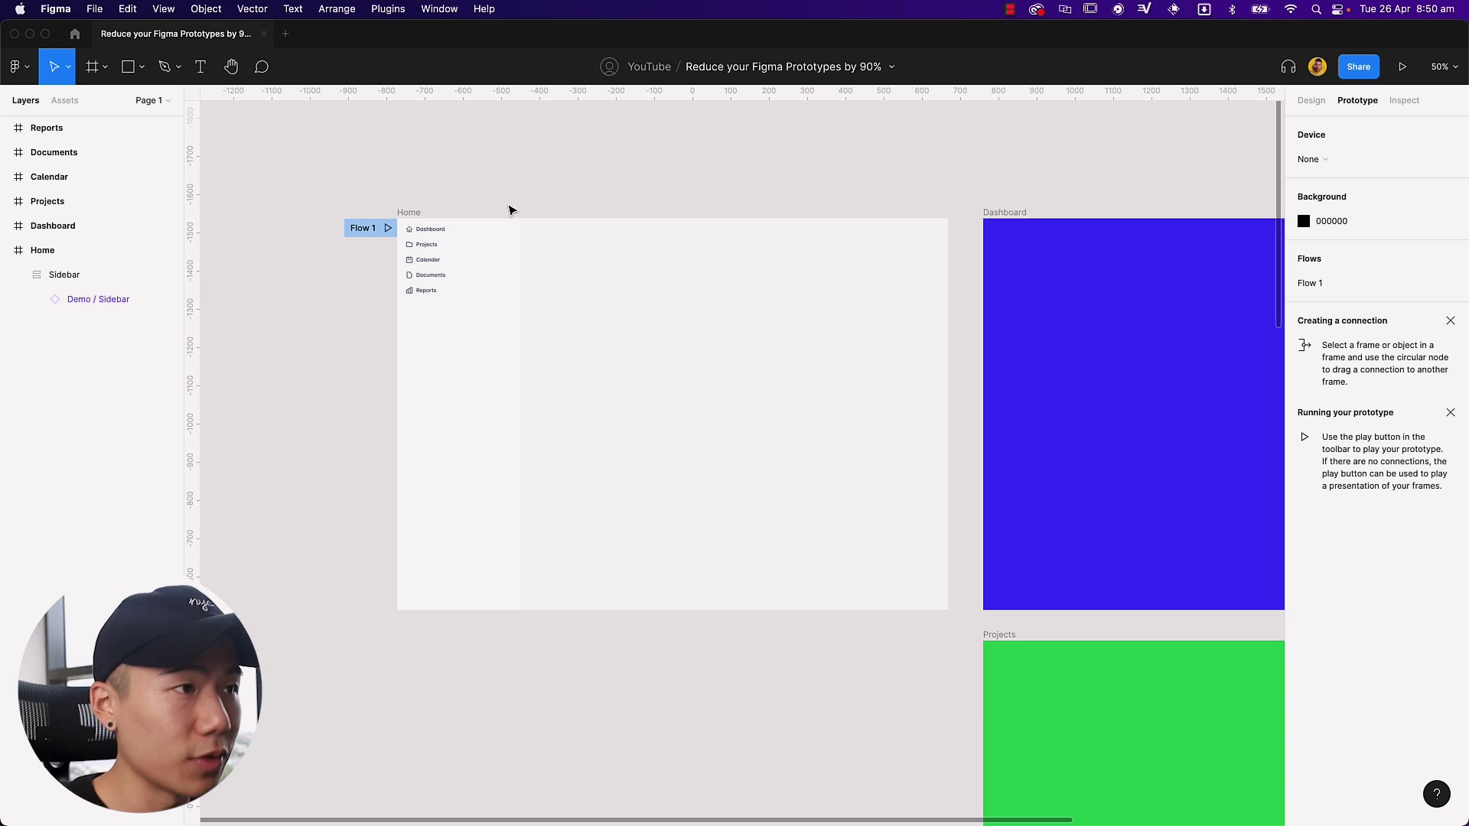
left_click_drag(346, 174, 960, 684)
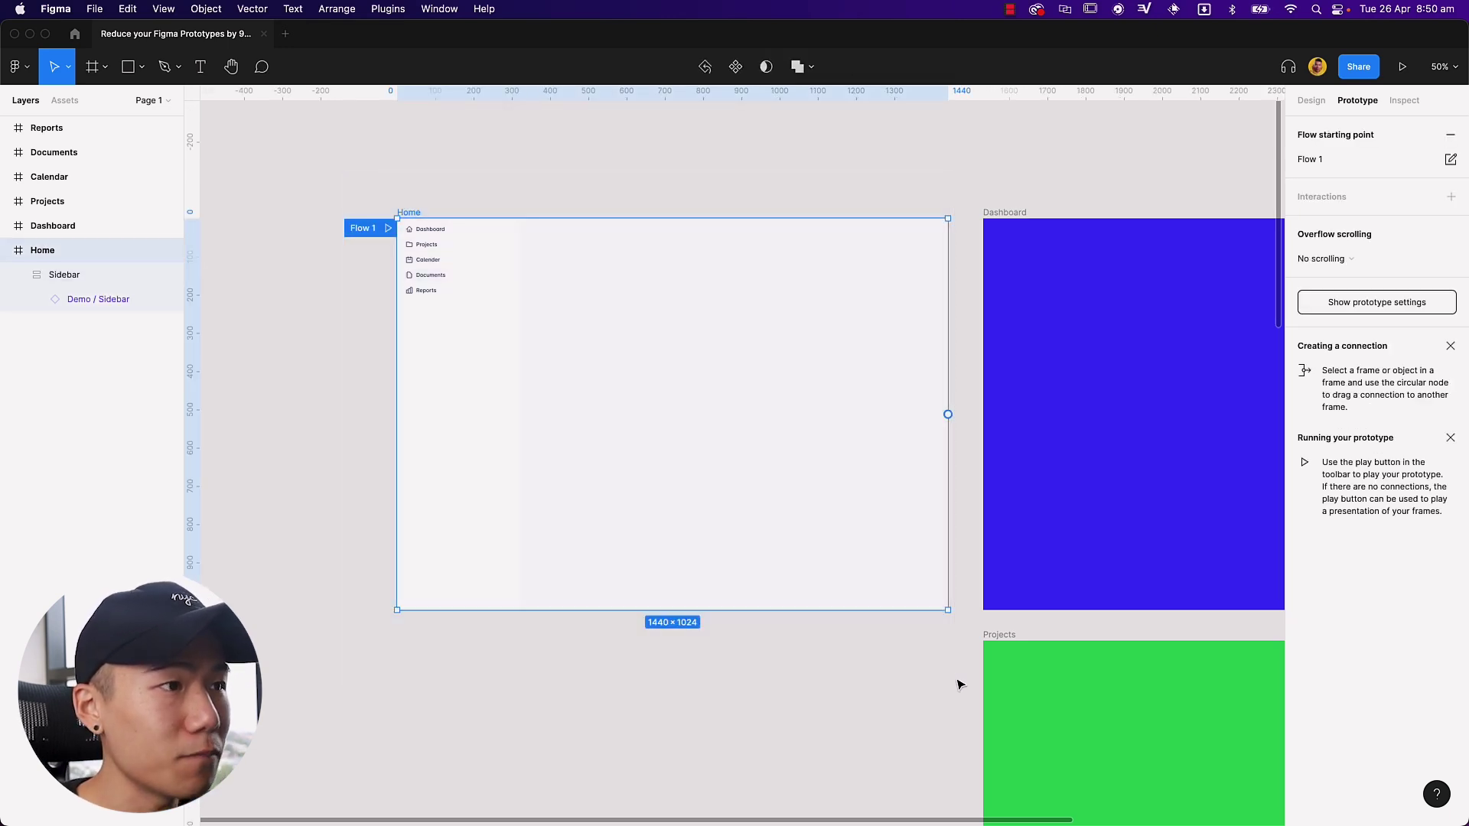
left_click(413, 288)
key("Escape")
key("minus")
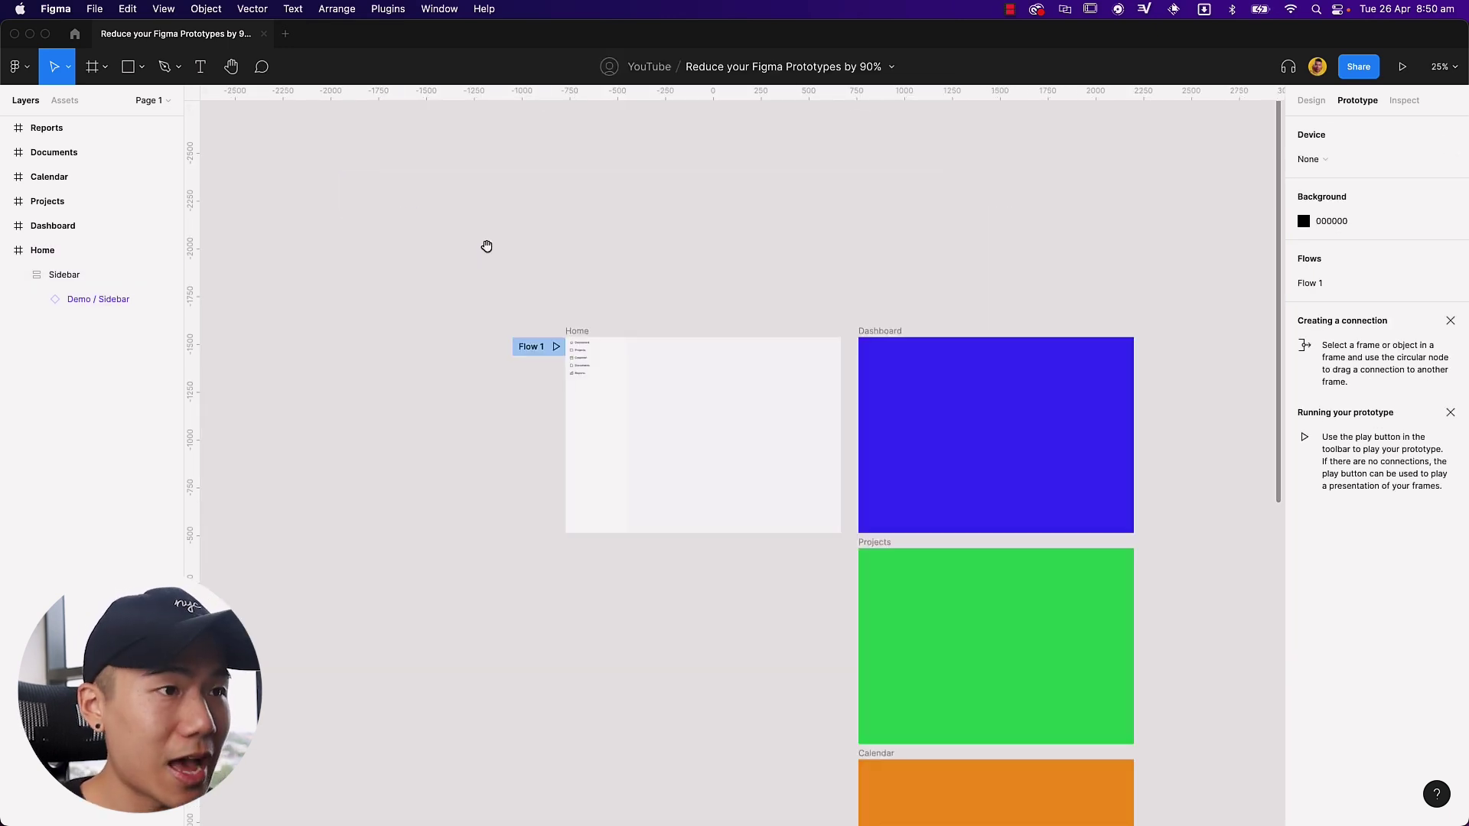
- Locate the Dashboard and Projects page frames beside Home
scroll(623, 157, "down", 5)
left_click(807, 468)
scroll(807, 468, "down", 3)
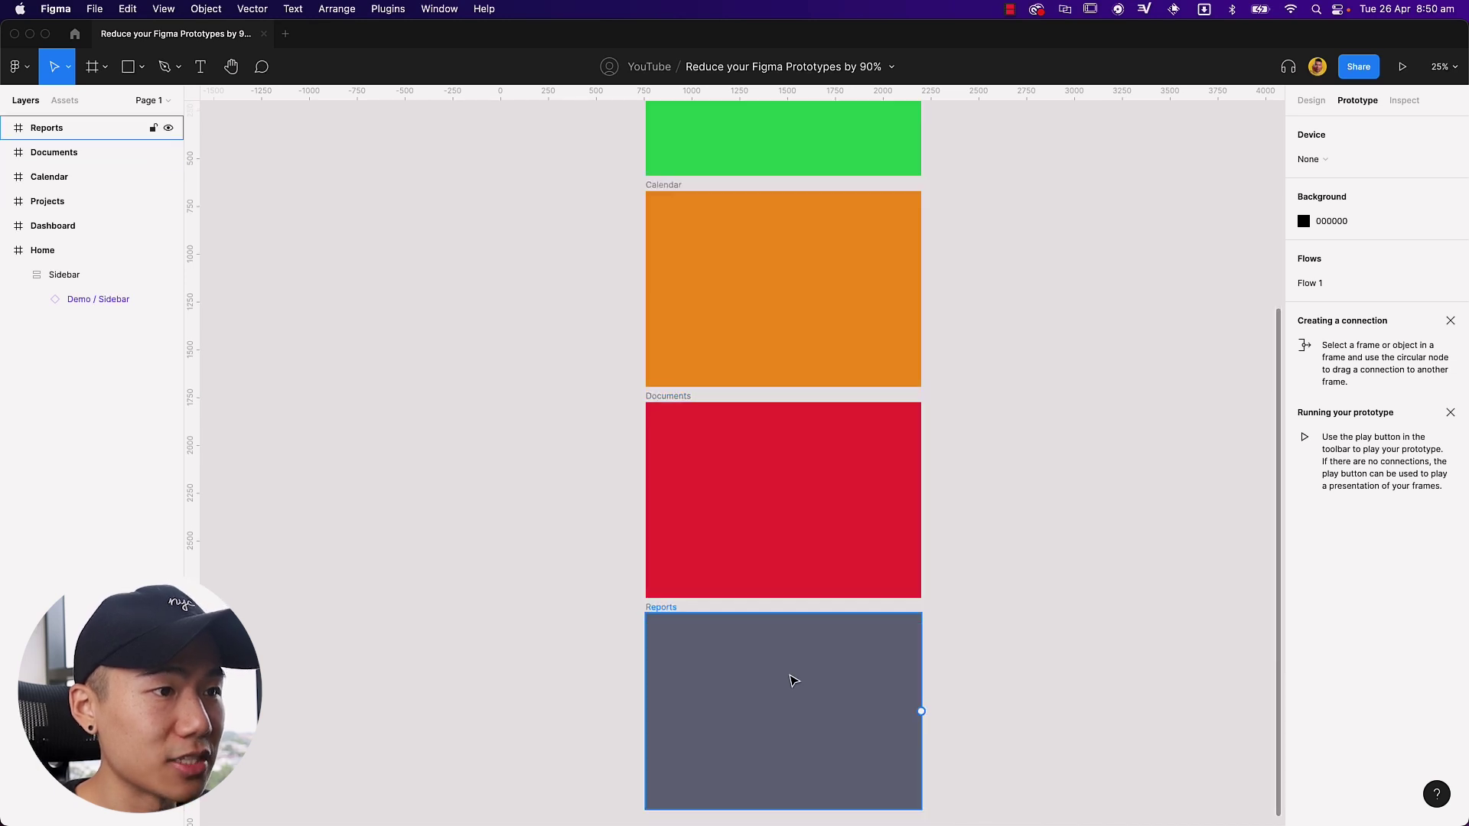
scroll(790, 416, "up", 3)
scroll(788, 266, "up", 3)
left_click(734, 309)
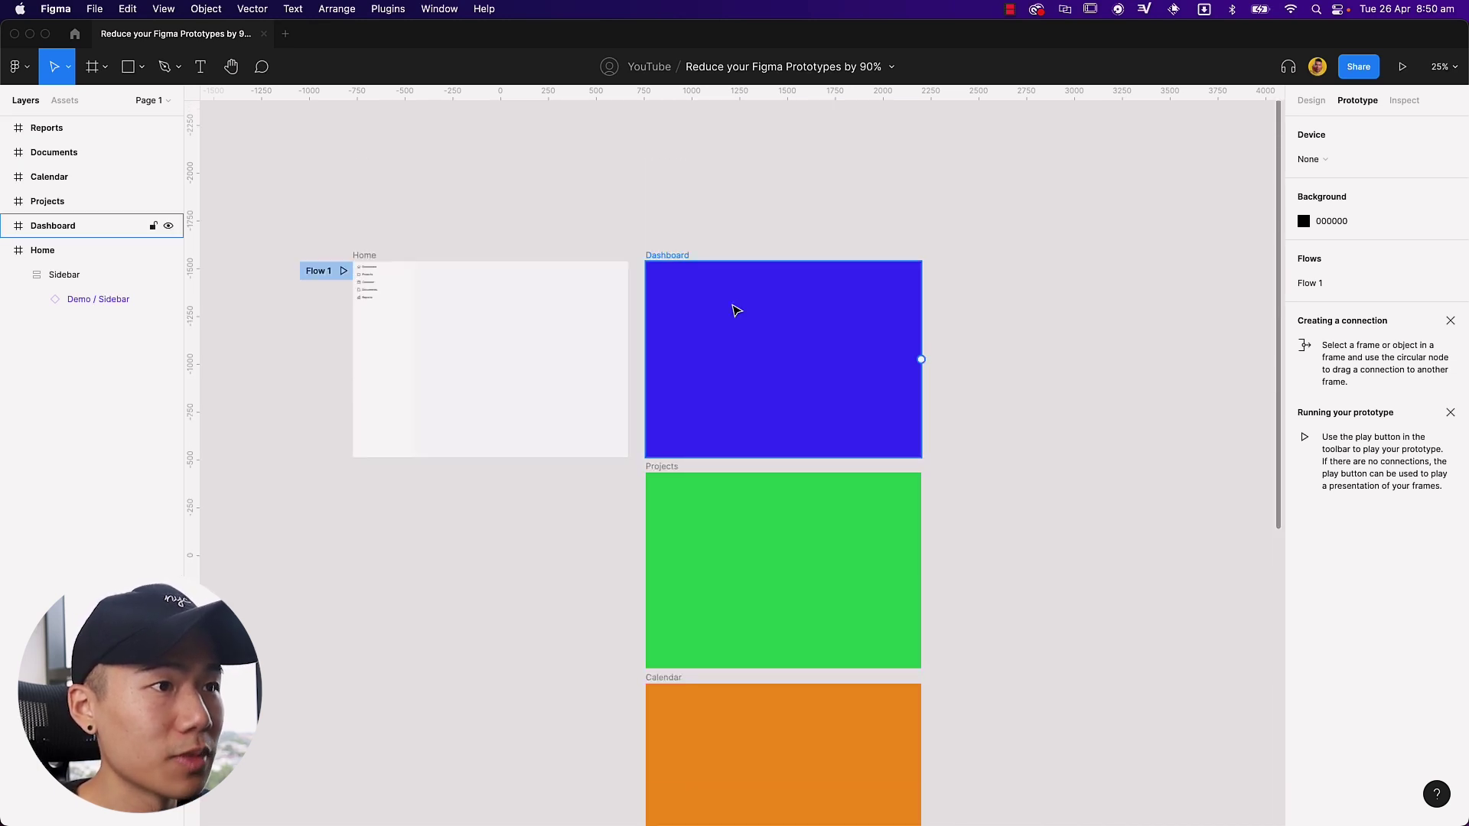
left_click(675, 467)
scroll(676, 467, "down", 2)
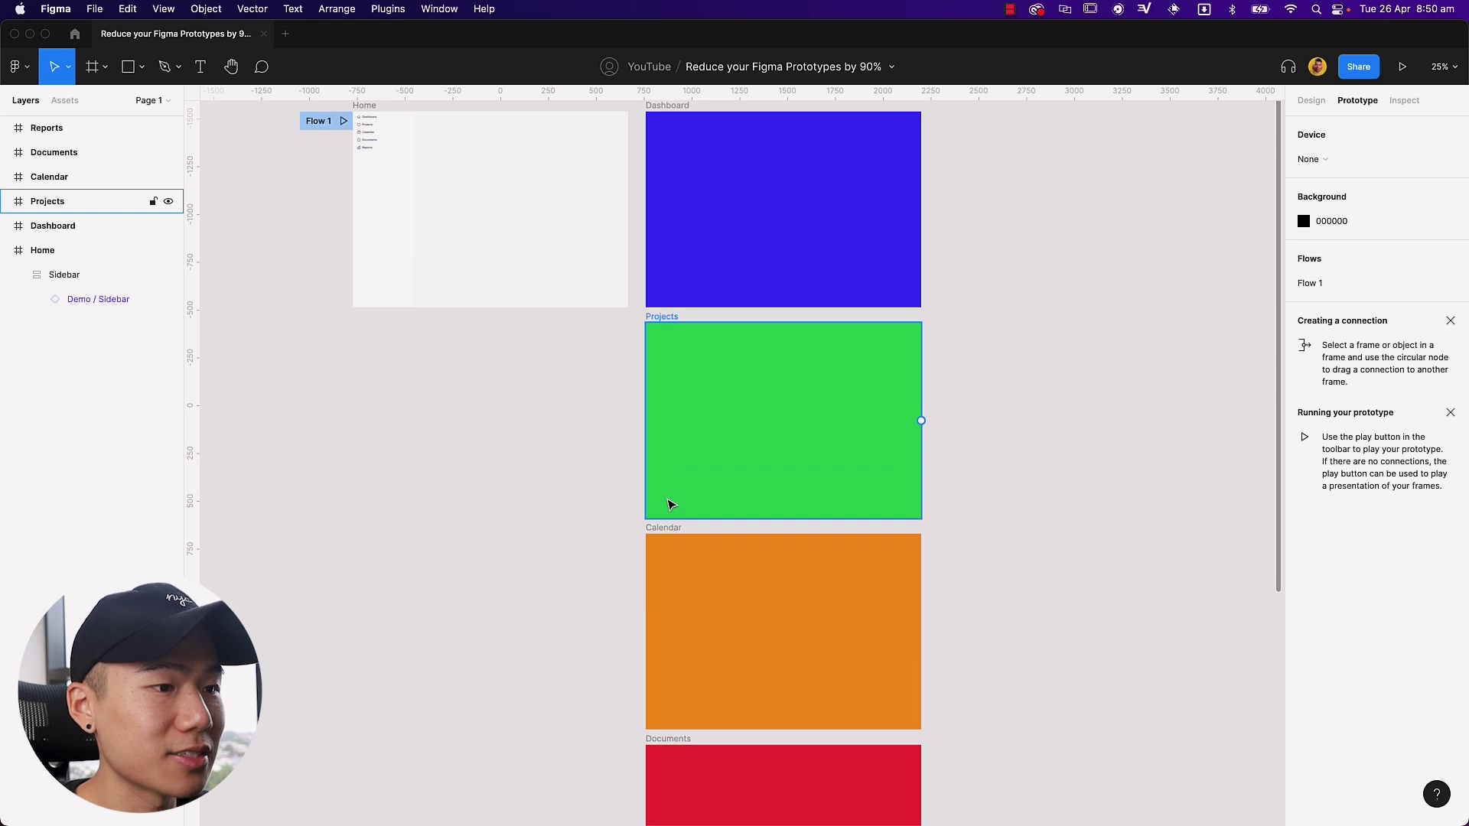
scroll(689, 757, "down", 3)
scroll(572, 535, "up", 4)
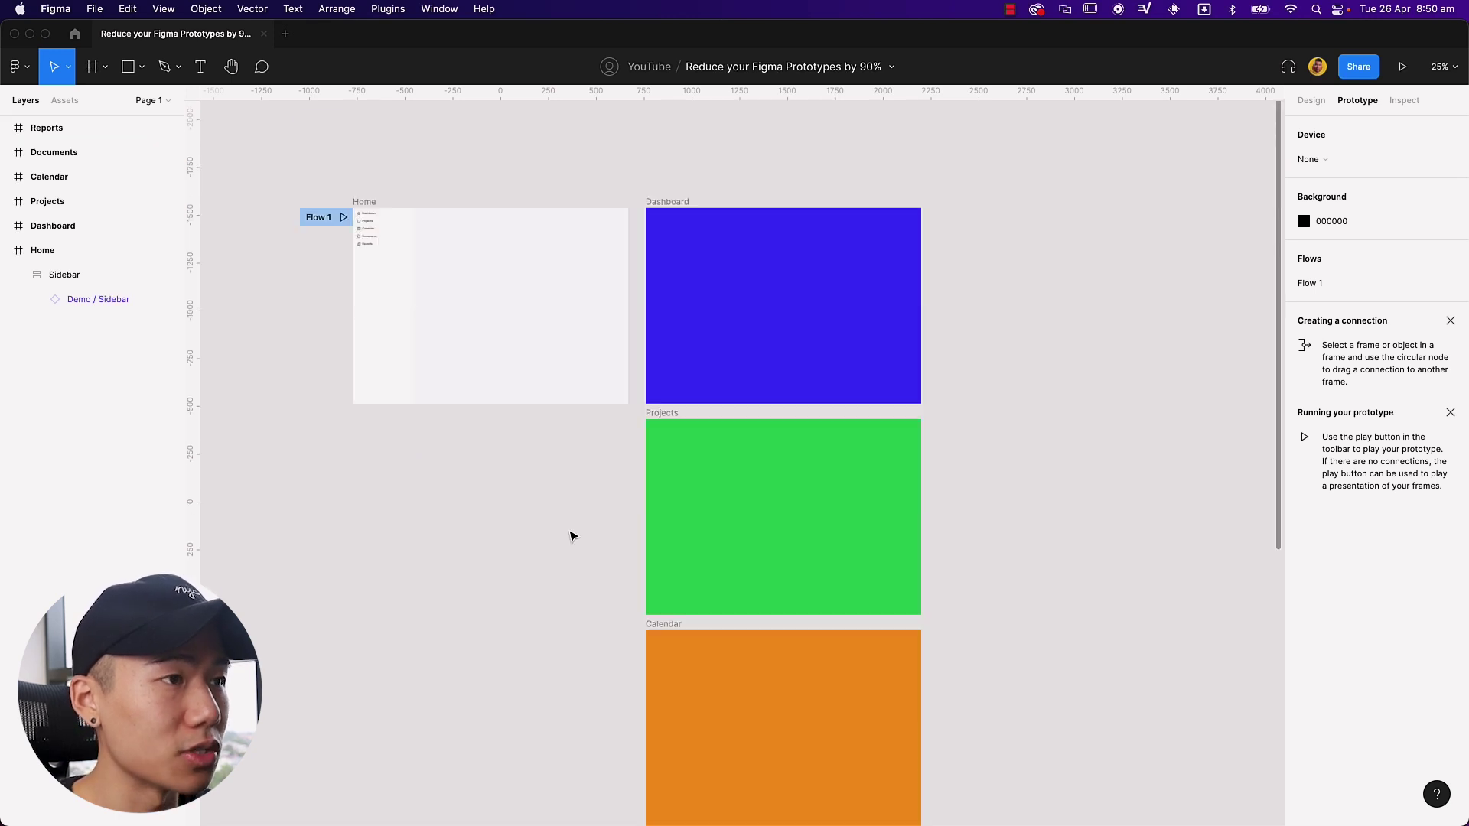
scroll(387, 371, "up", 2)
scroll(557, 420, "left", 3)
key("super+equal")
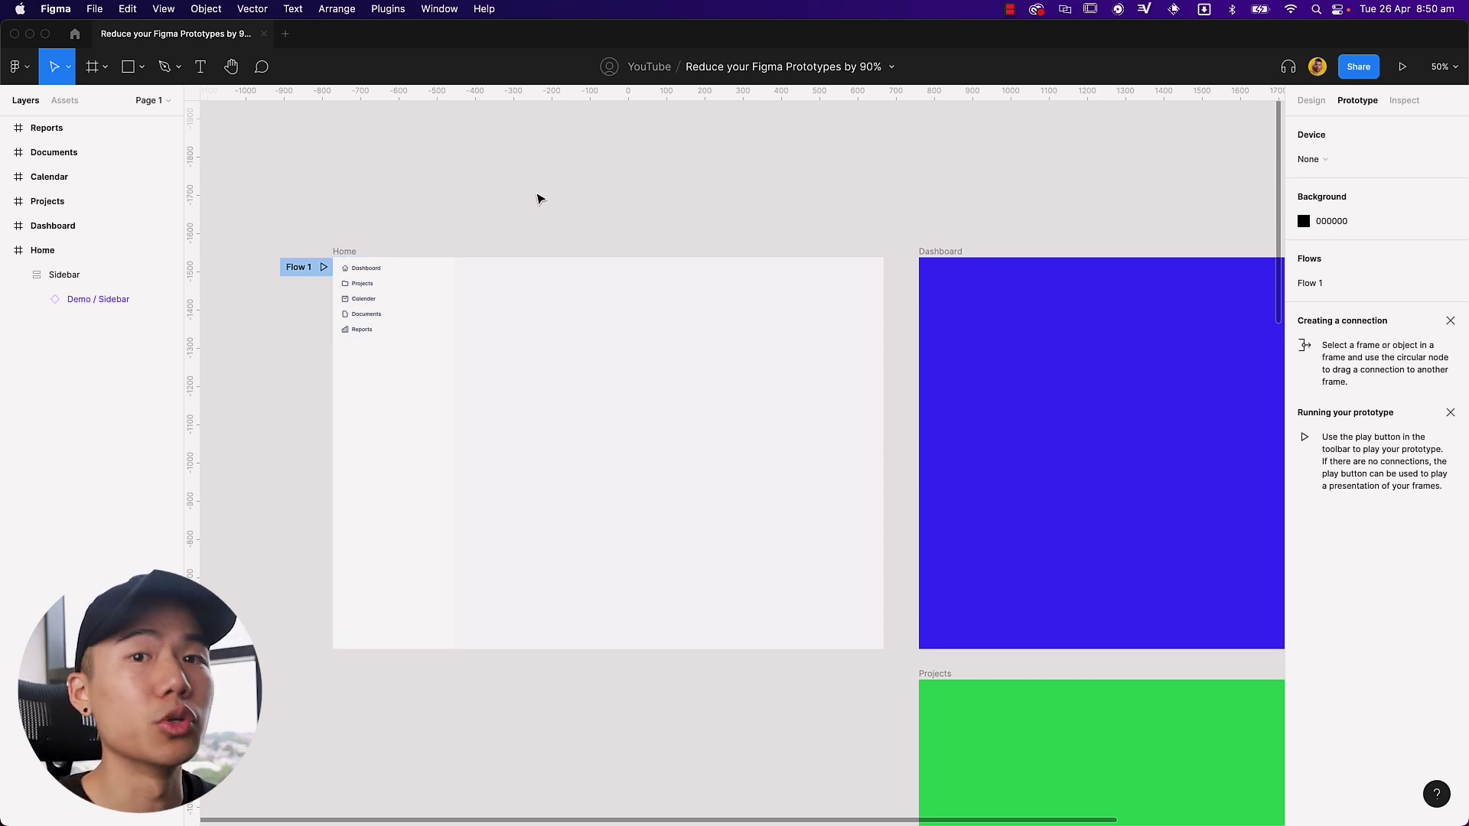
- Paste Home's sidebar into the Dashboard and Projects frames
left_click(418, 364)
left_click(1061, 268)
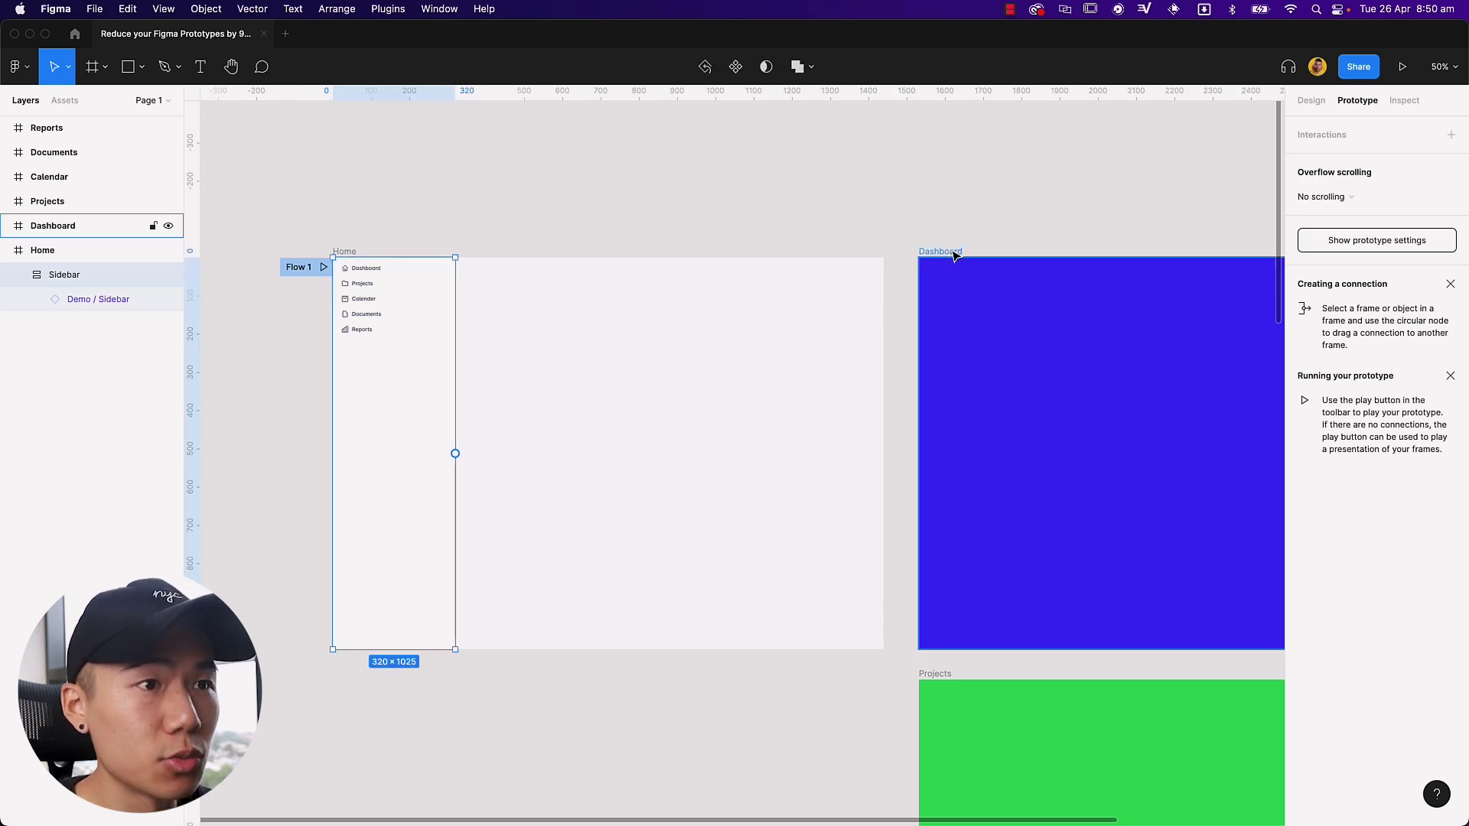
key("ctrl+v")
scroll(918, 322, "down", 5)
scroll(918, 321, "right", 3)
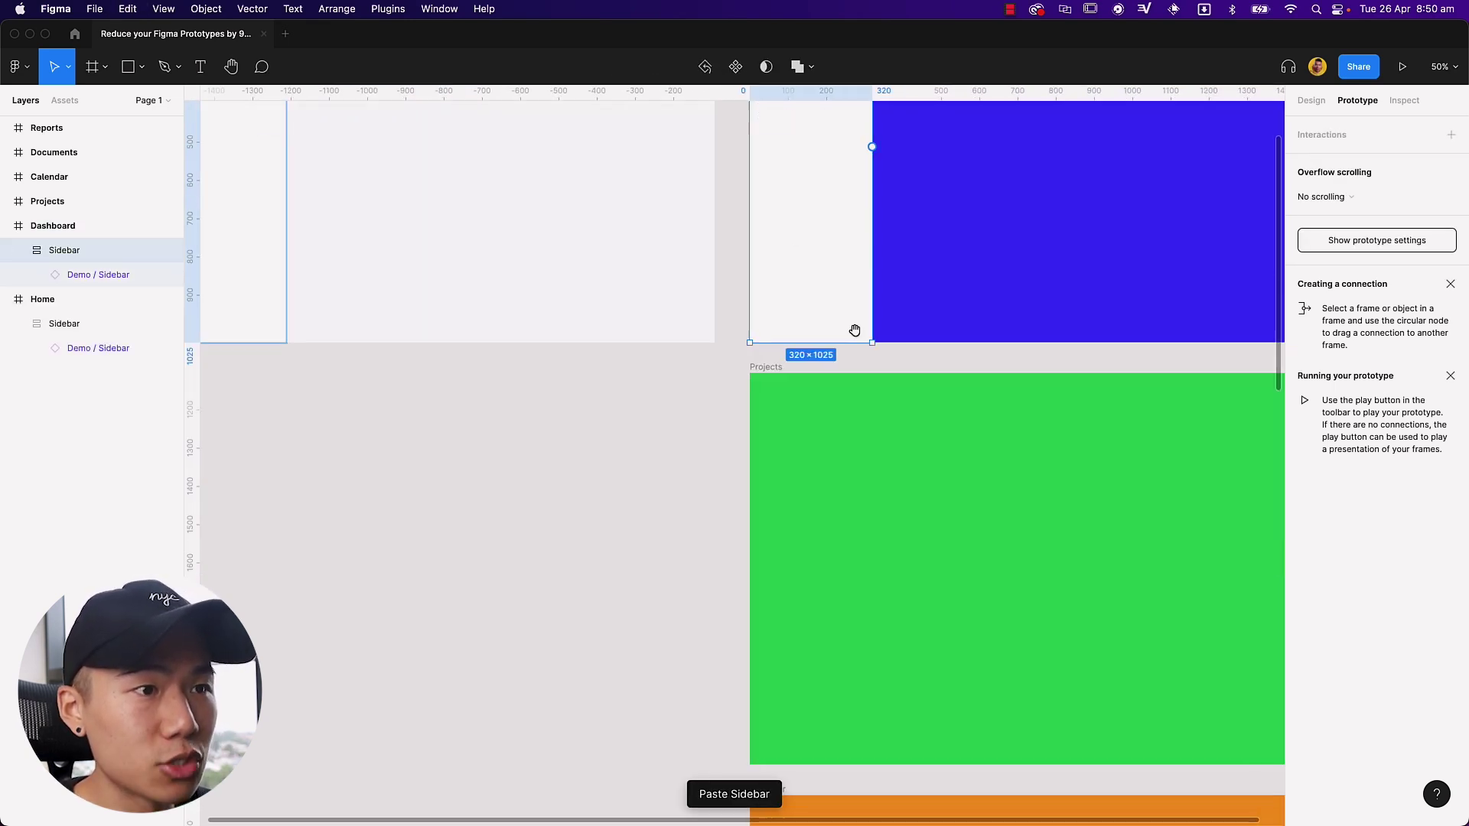
left_click(859, 406)
key("ctrl+v")
- Paste the sidebar into the Calendar, Documents and Reports frames
key("ctrl+minus")
scroll(859, 410, "down", 5)
key("Escape")
left_click(761, 386)
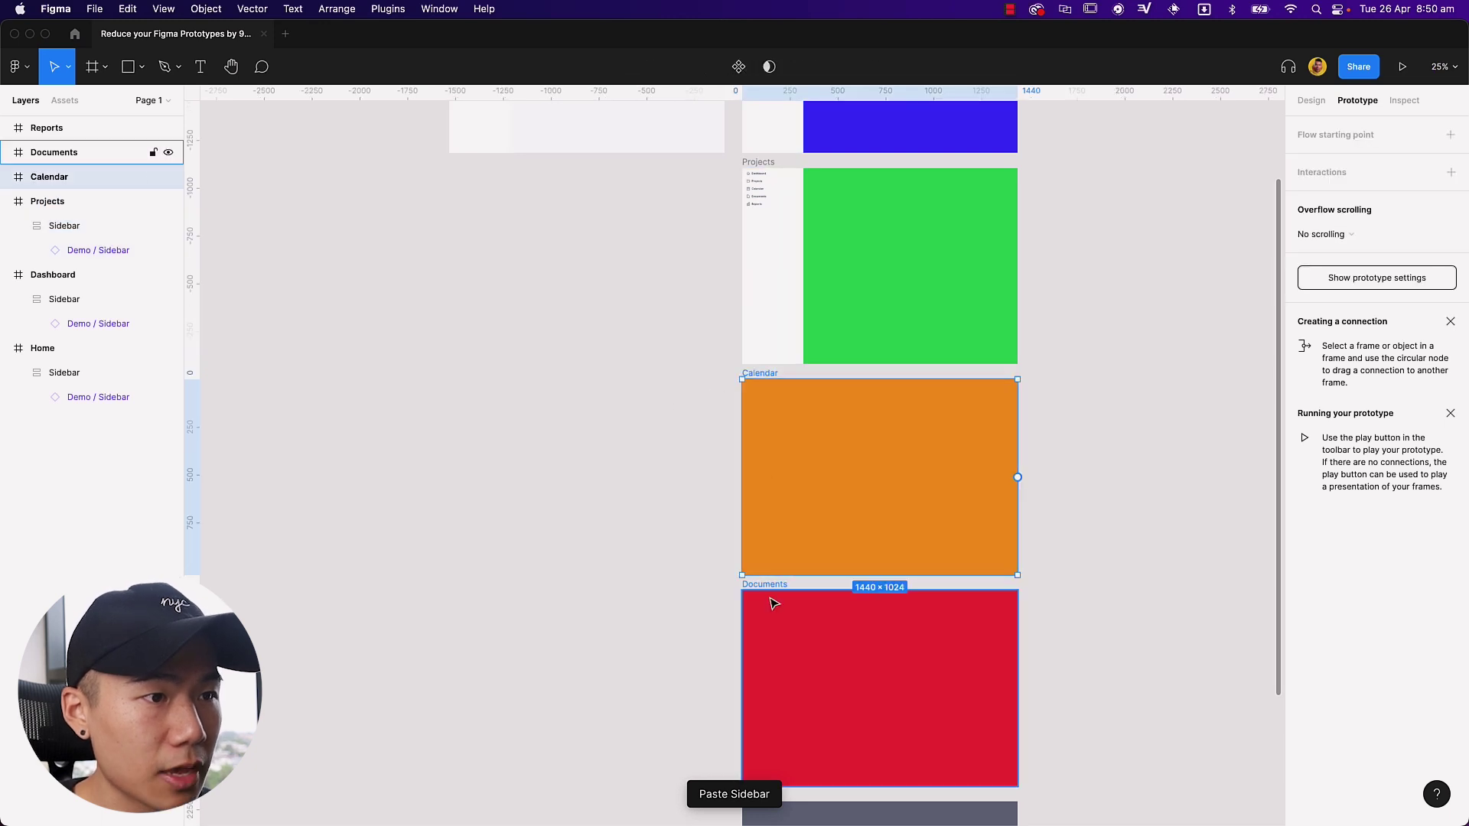
key("ctrl+v")
left_click(767, 590)
key("ctrl+v")
scroll(742, 612, "down", 3)
key("Escape")
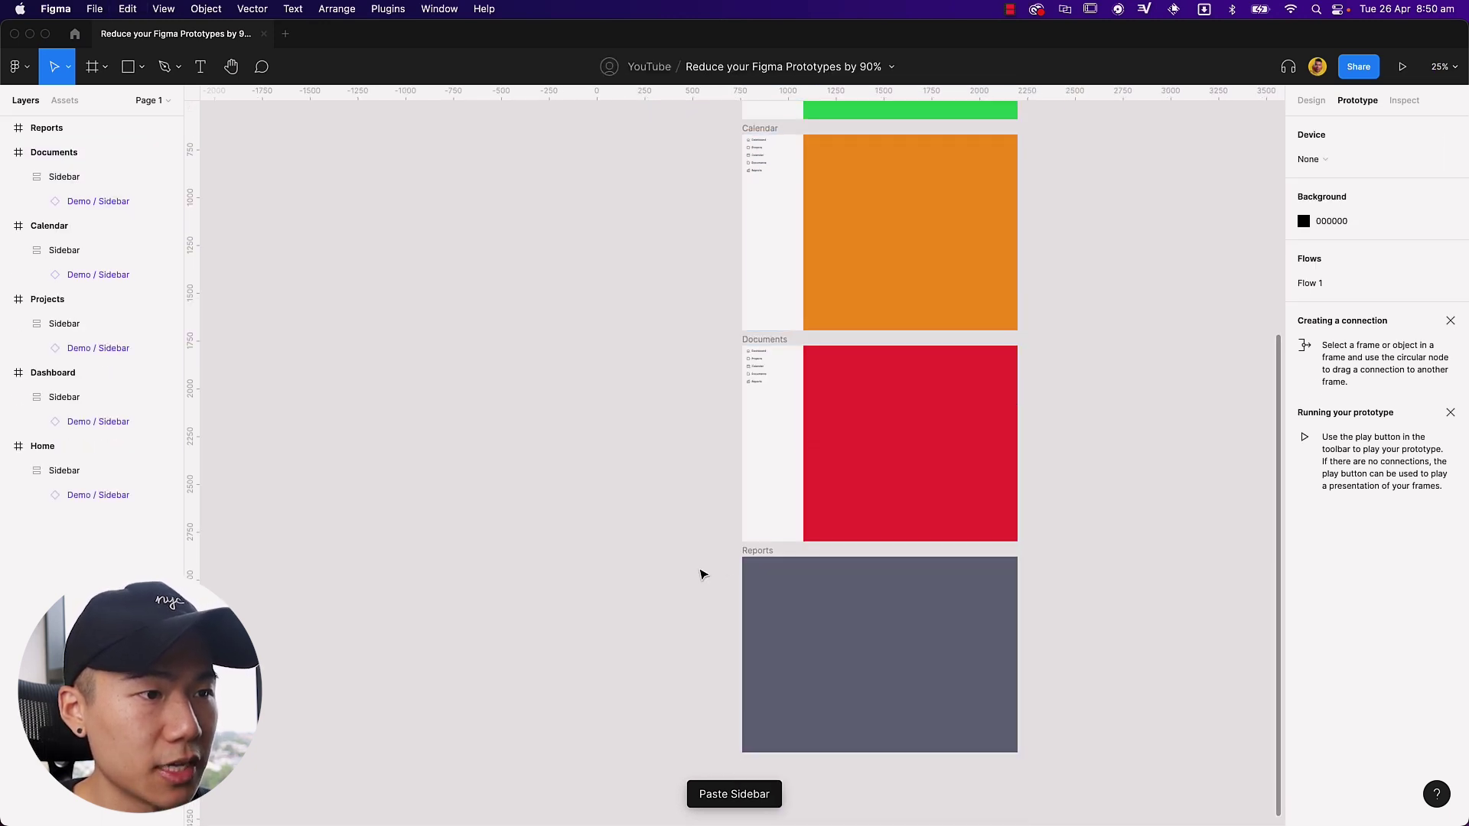
left_click(749, 566)
key("ctrl+v")
scroll(620, 493, "up", 5)
key("Escape")
- Link Home's Dashboard and Projects nav items to their matching frames
scroll(549, 374, "up", 3)
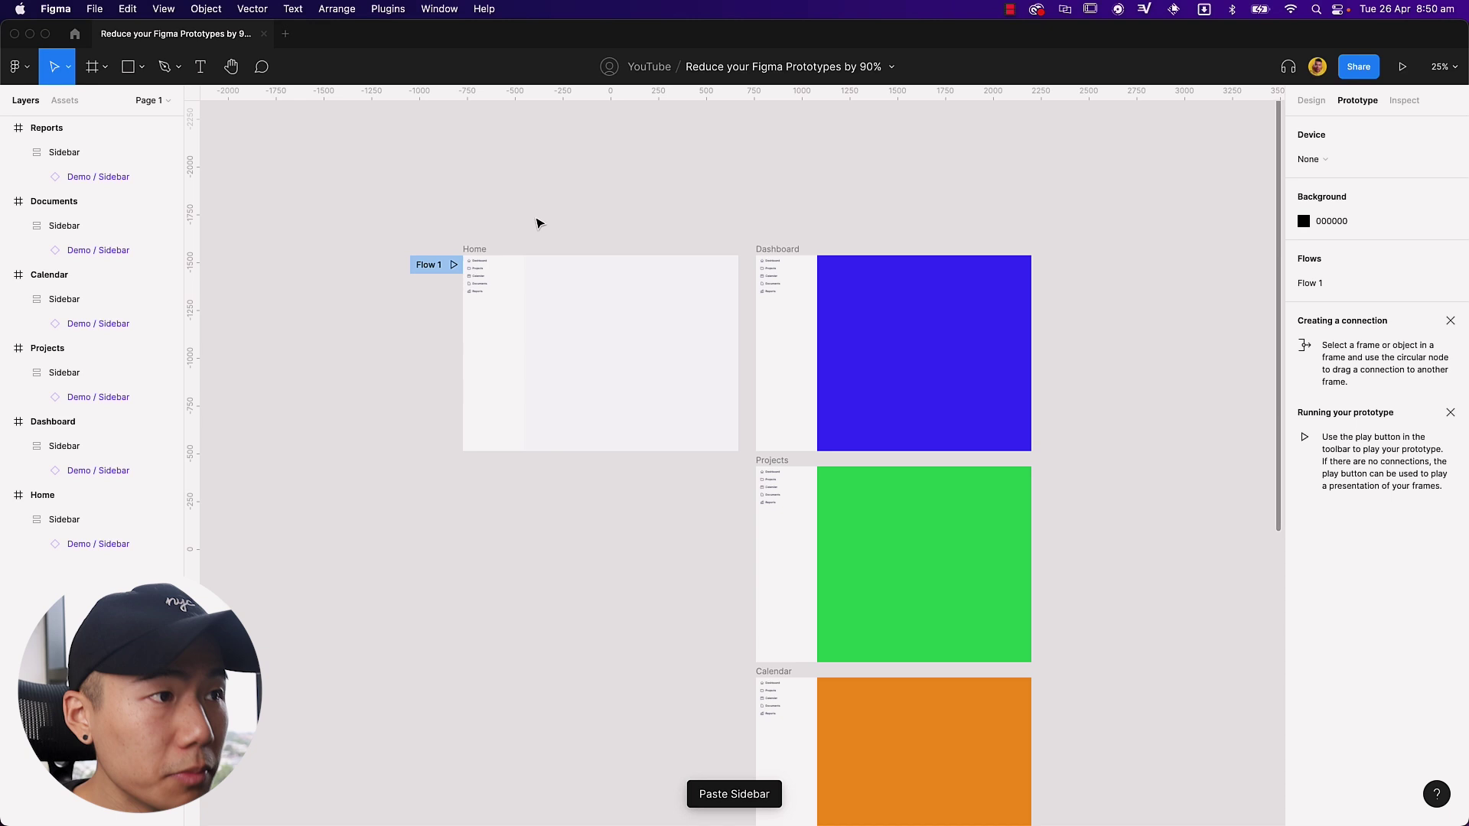
left_click(484, 267)
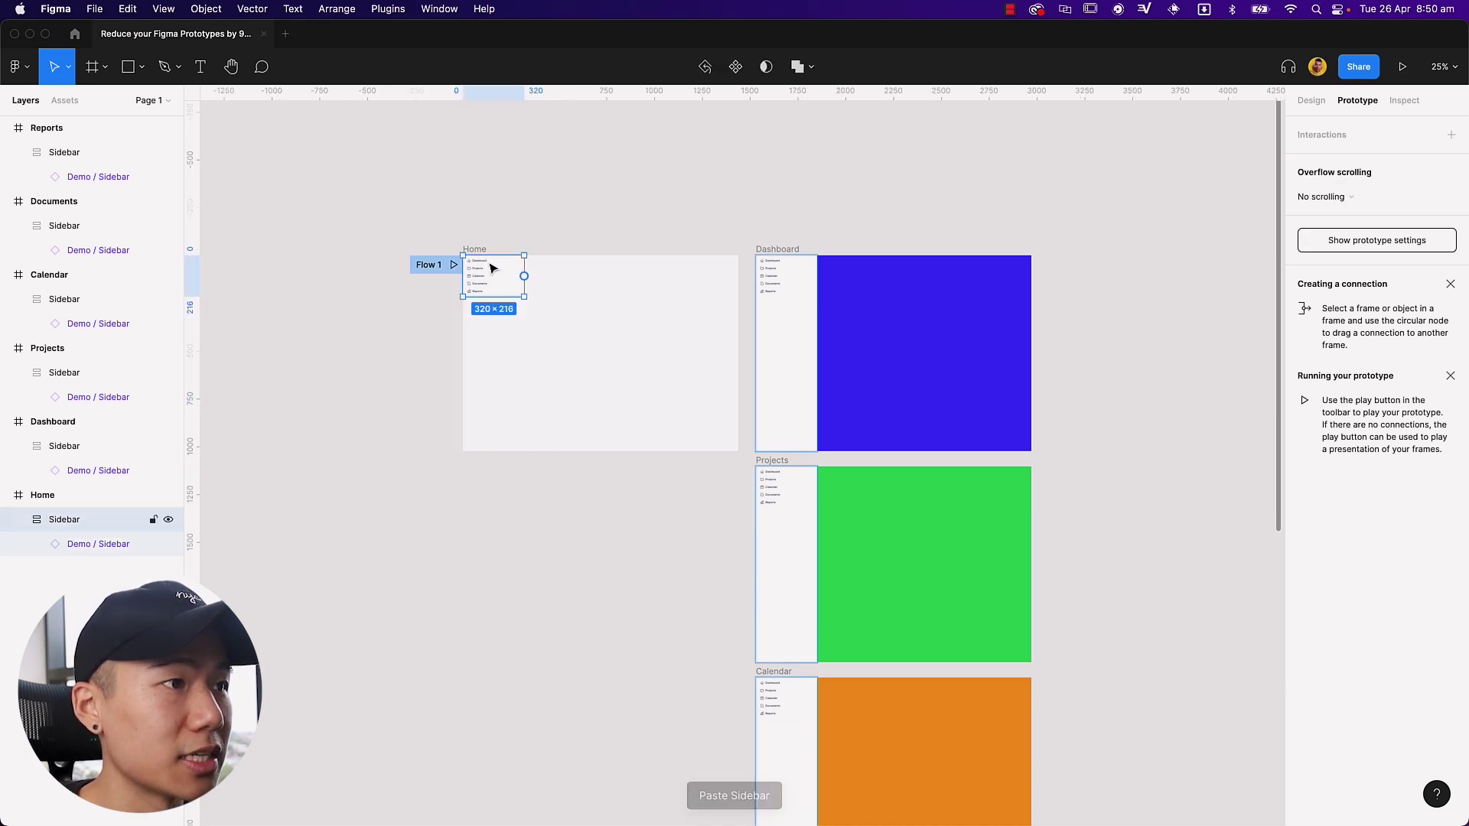
double_click(492, 264)
double_click(498, 264)
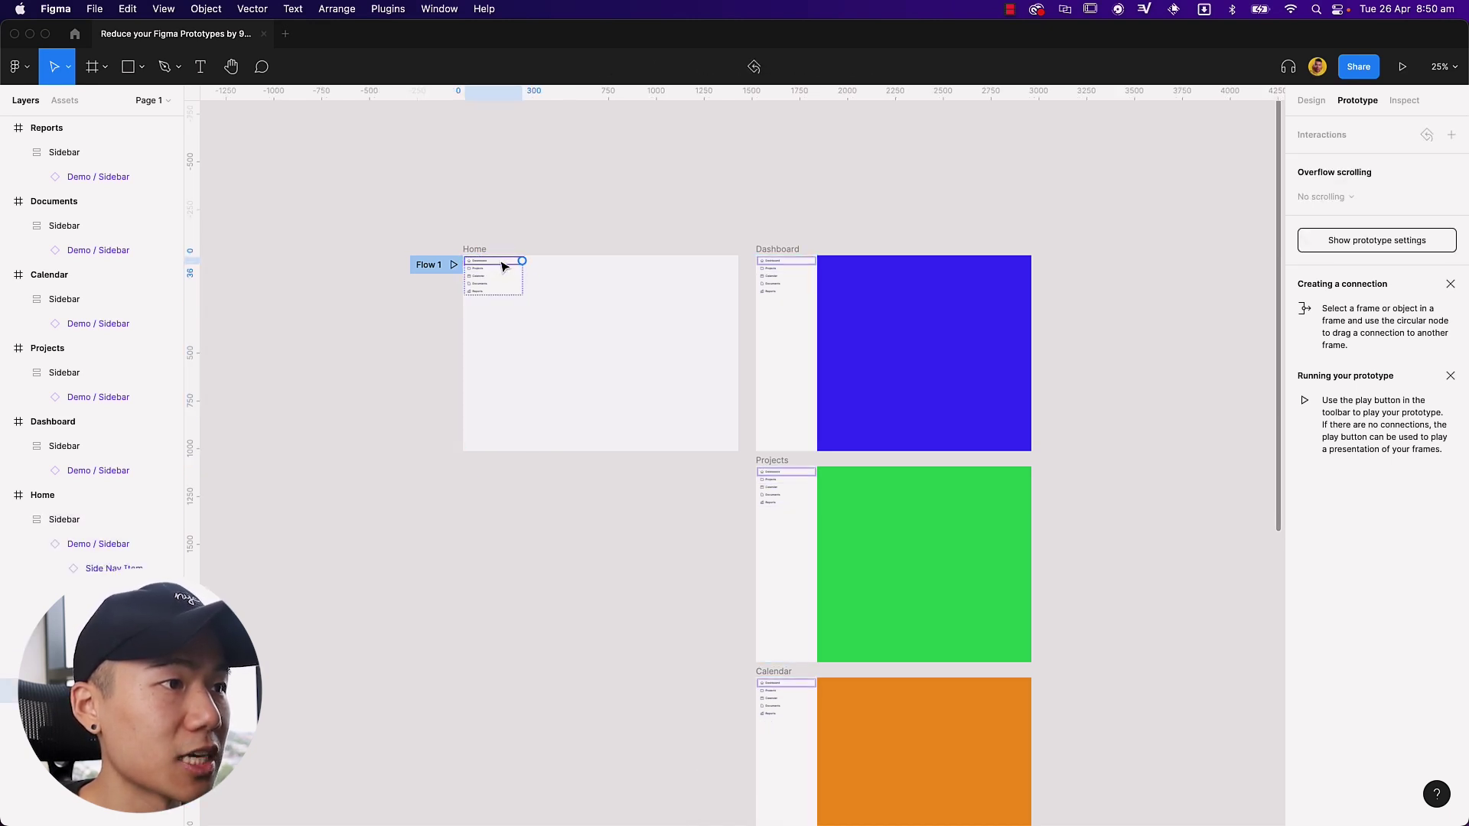
left_click_drag(523, 262, 754, 317)
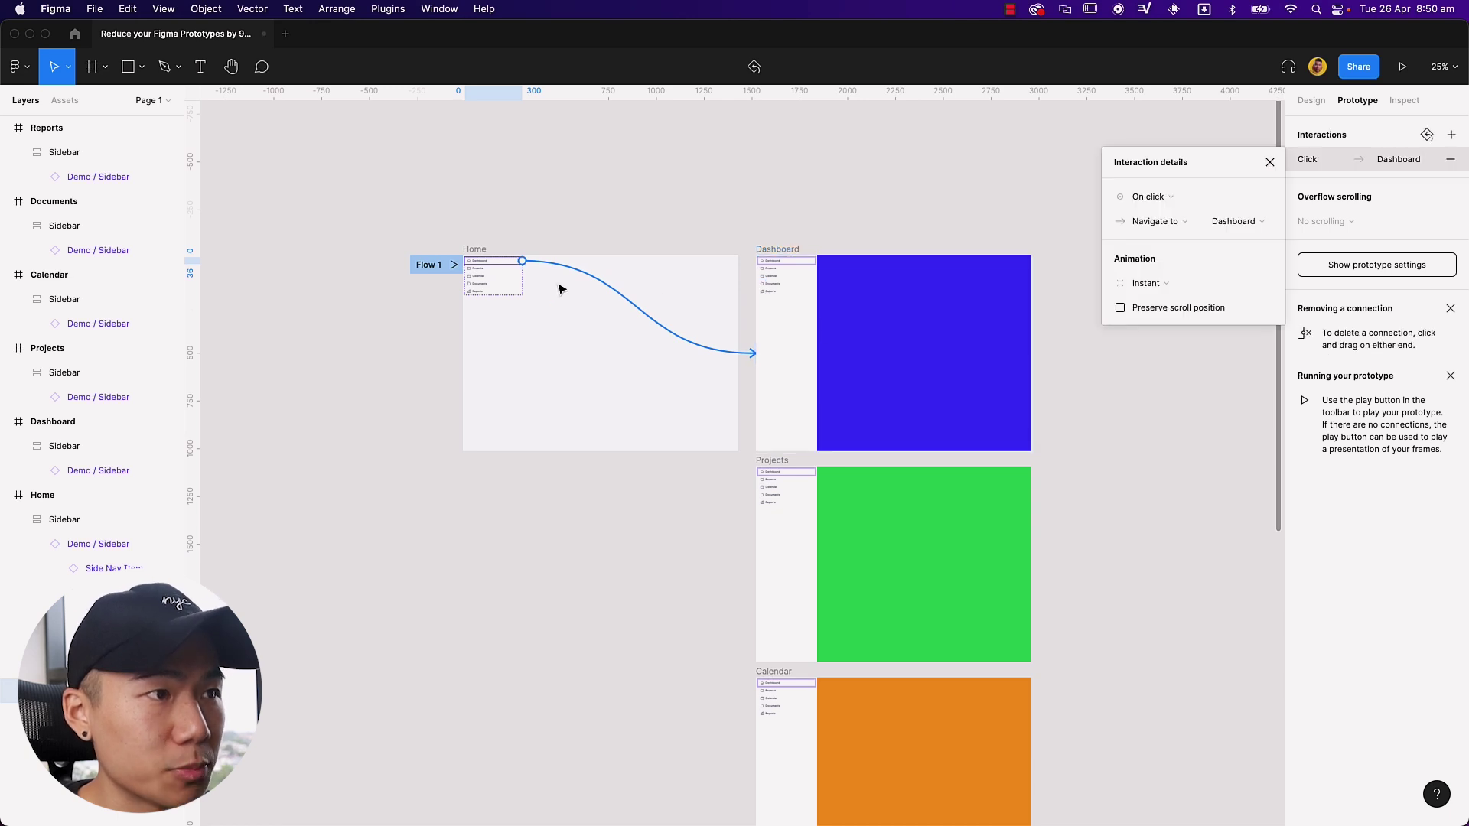
left_click(490, 267)
left_click_drag(523, 269, 849, 548)
- Link Home's Calendar, Documents and Reports nav items to their matching frames
left_click(494, 284)
left_click(501, 277)
left_click_drag(522, 276, 918, 742)
left_click(494, 285)
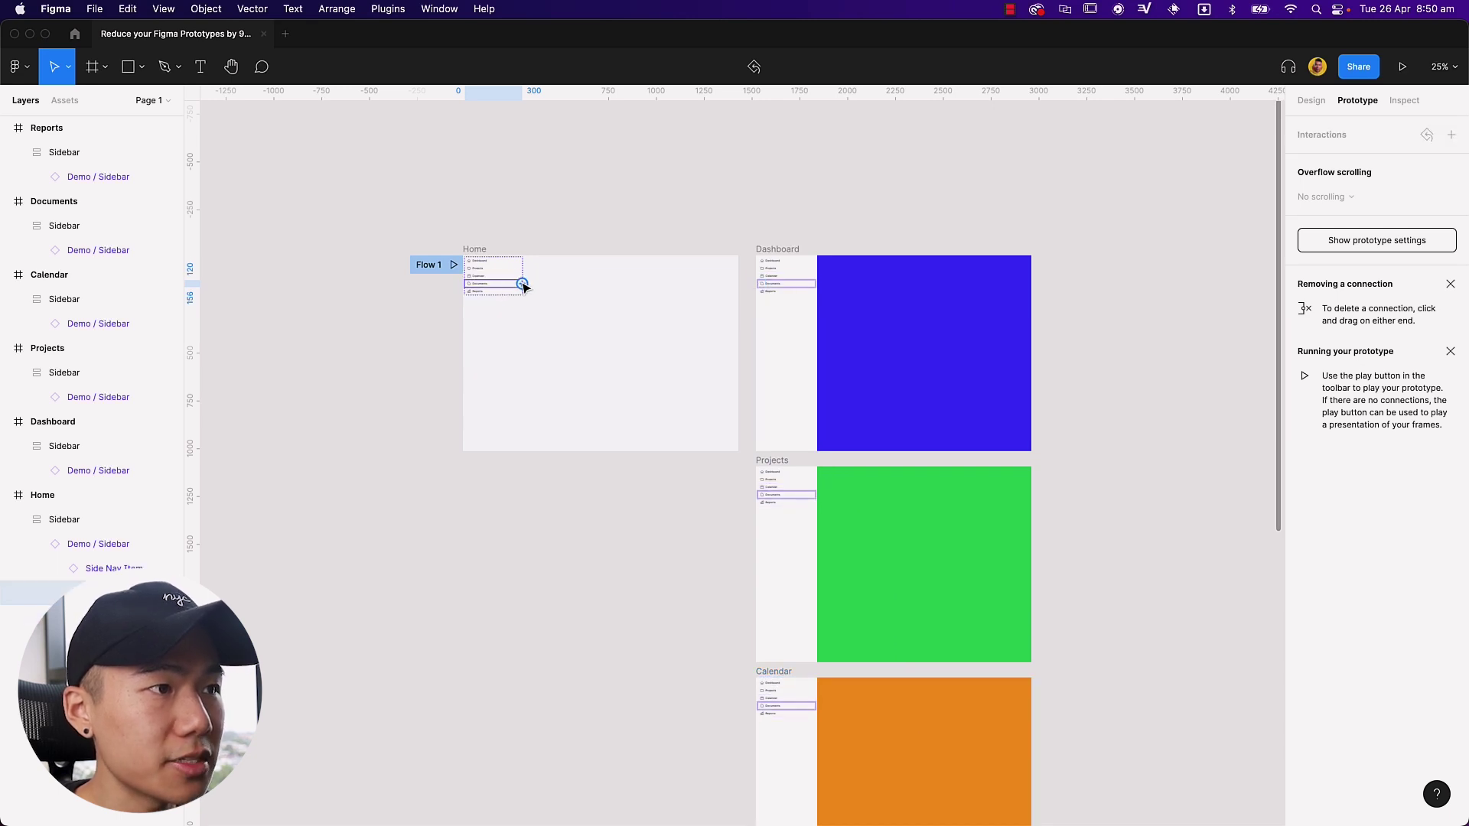
left_click_drag(522, 284, 928, 773)
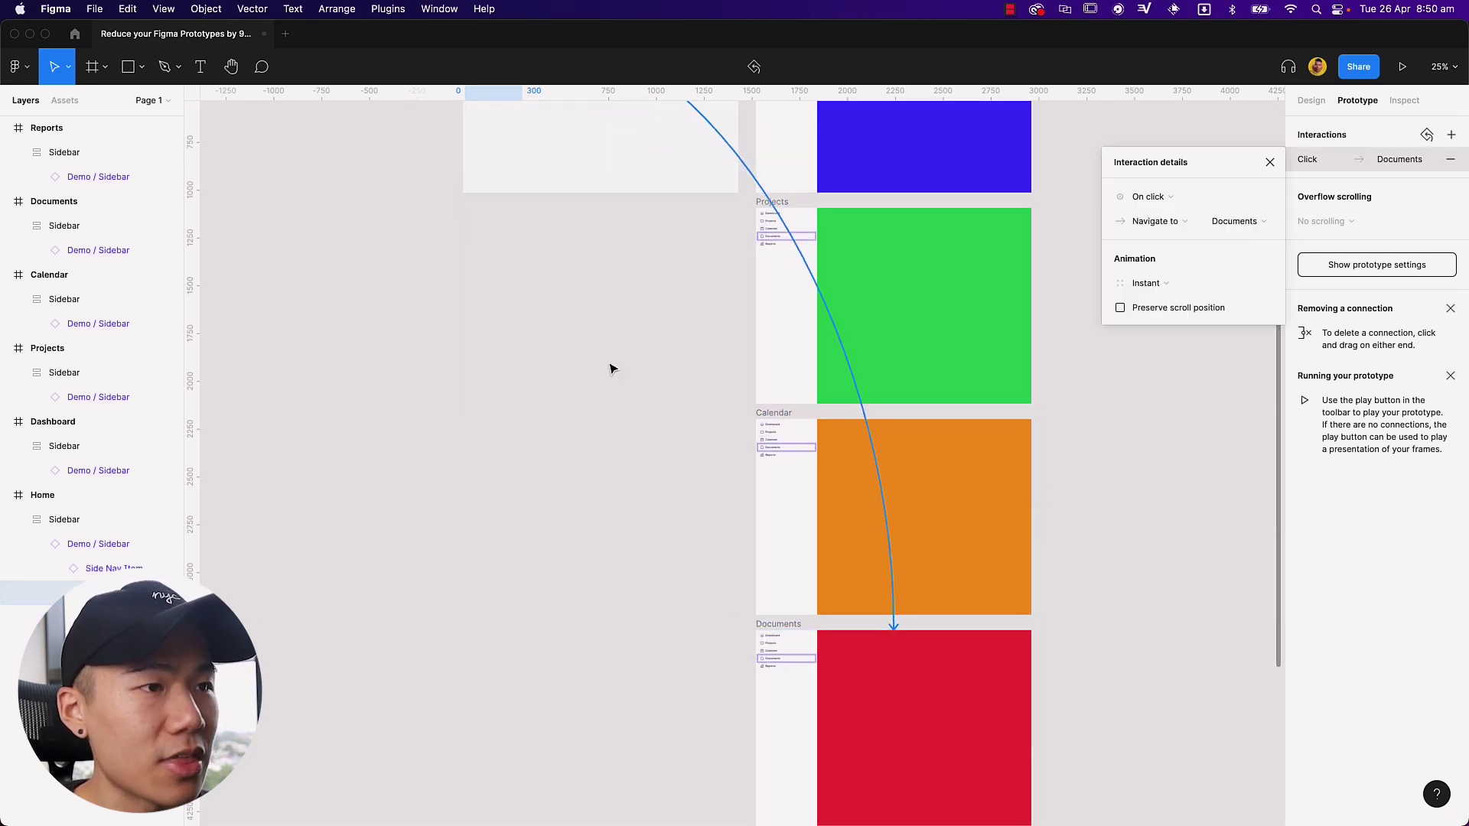
scroll(566, 337, "up", 3)
left_click(483, 284)
scroll(525, 213, "down", 2)
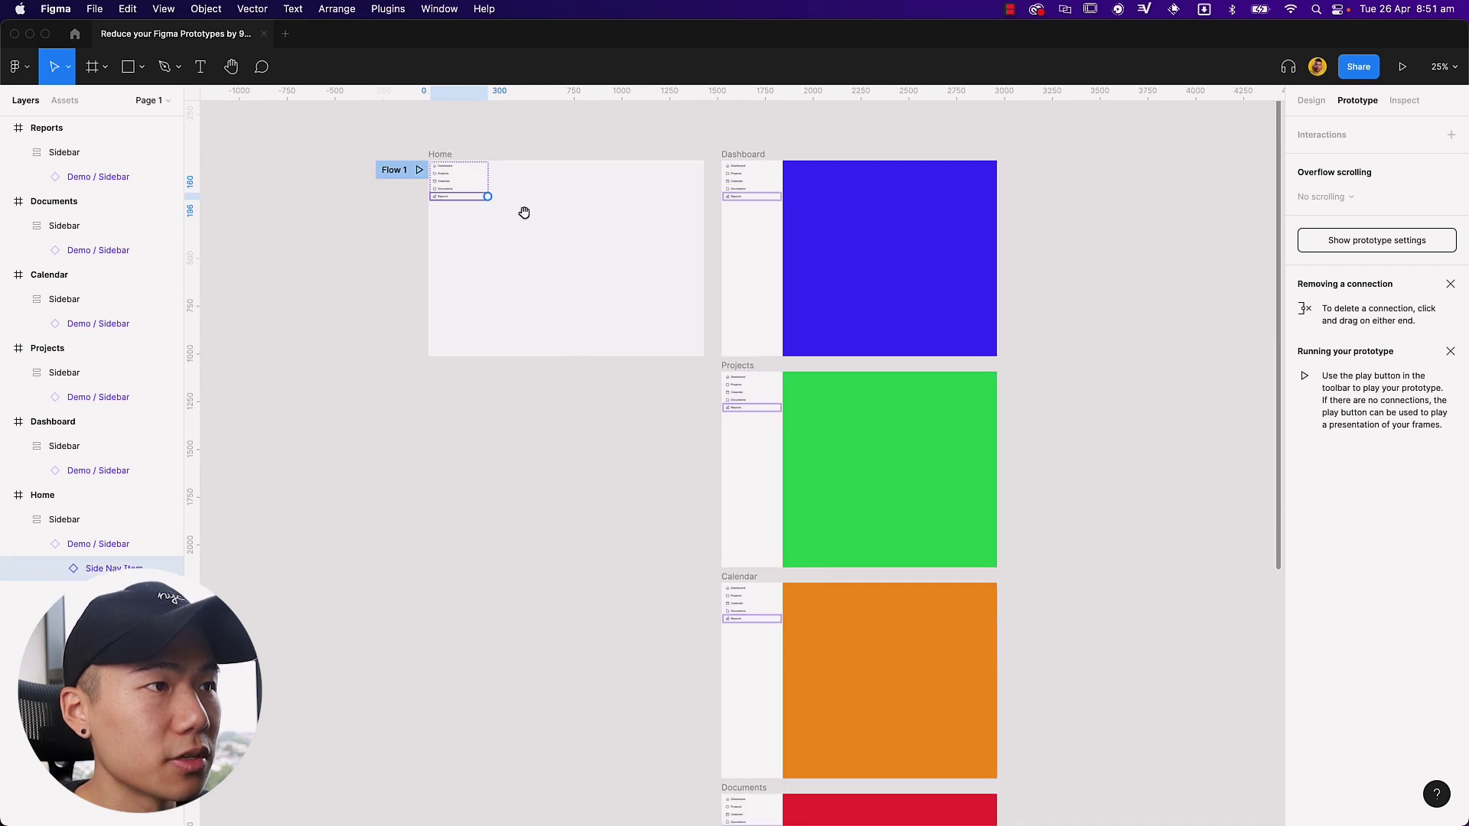
left_click_drag(487, 197, 887, 624)
- Link the Dashboard sidebar's Projects, Calendar and Documents items to their page frames
left_click(1047, 594)
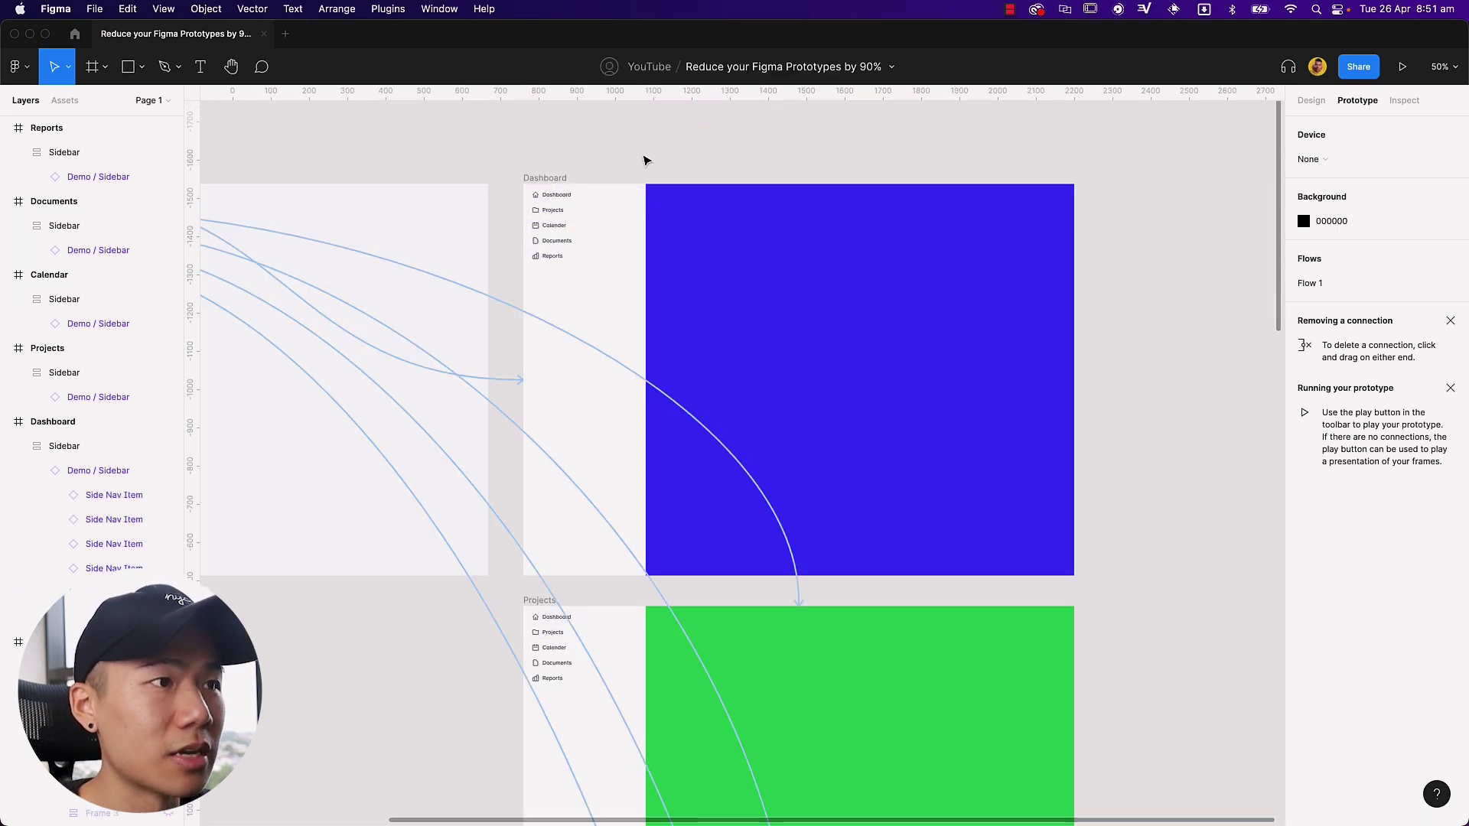
left_click(612, 197)
double_click(570, 216)
left_click(569, 217)
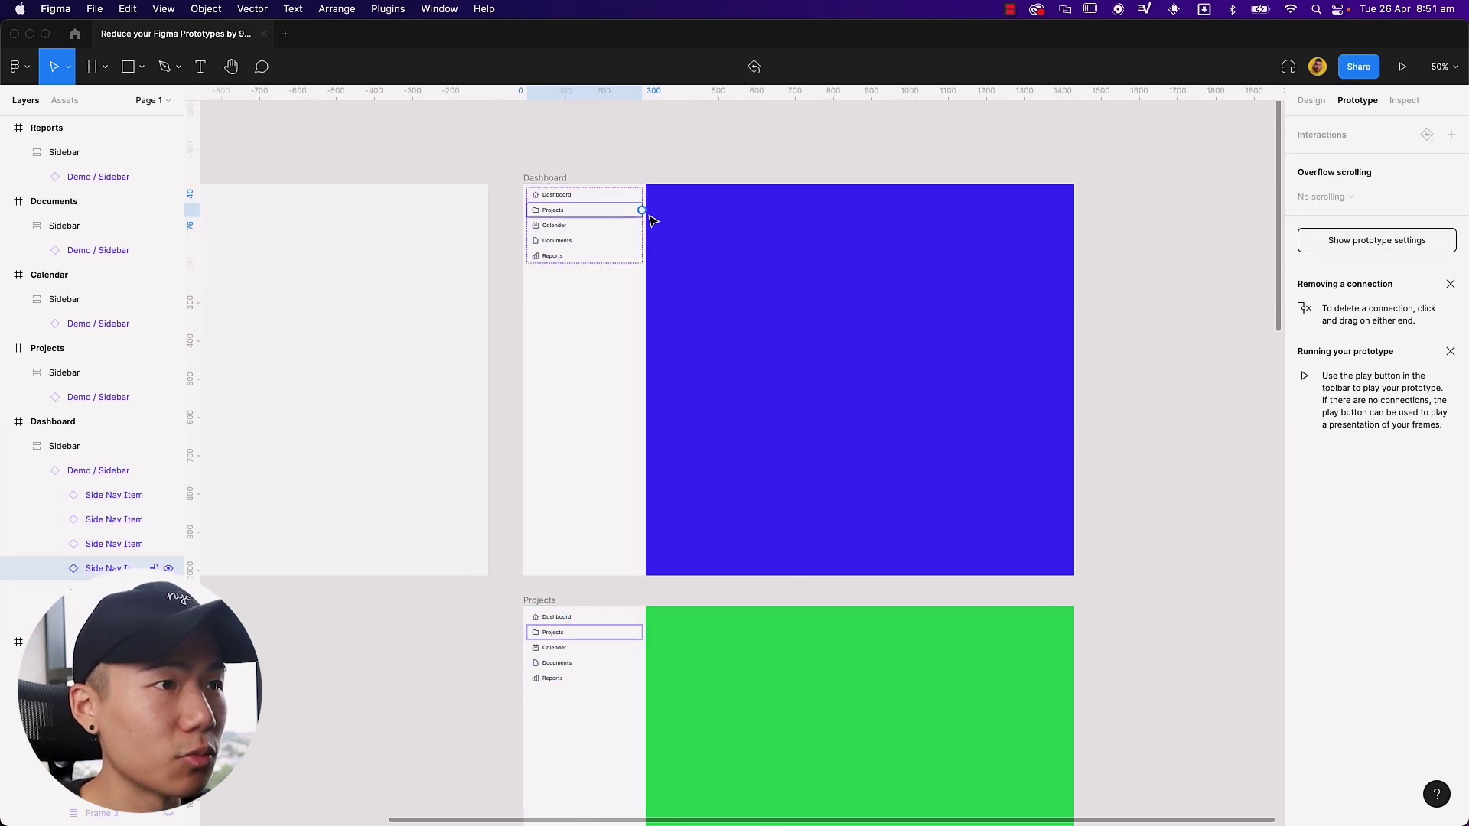
left_click_drag(641, 210, 826, 635)
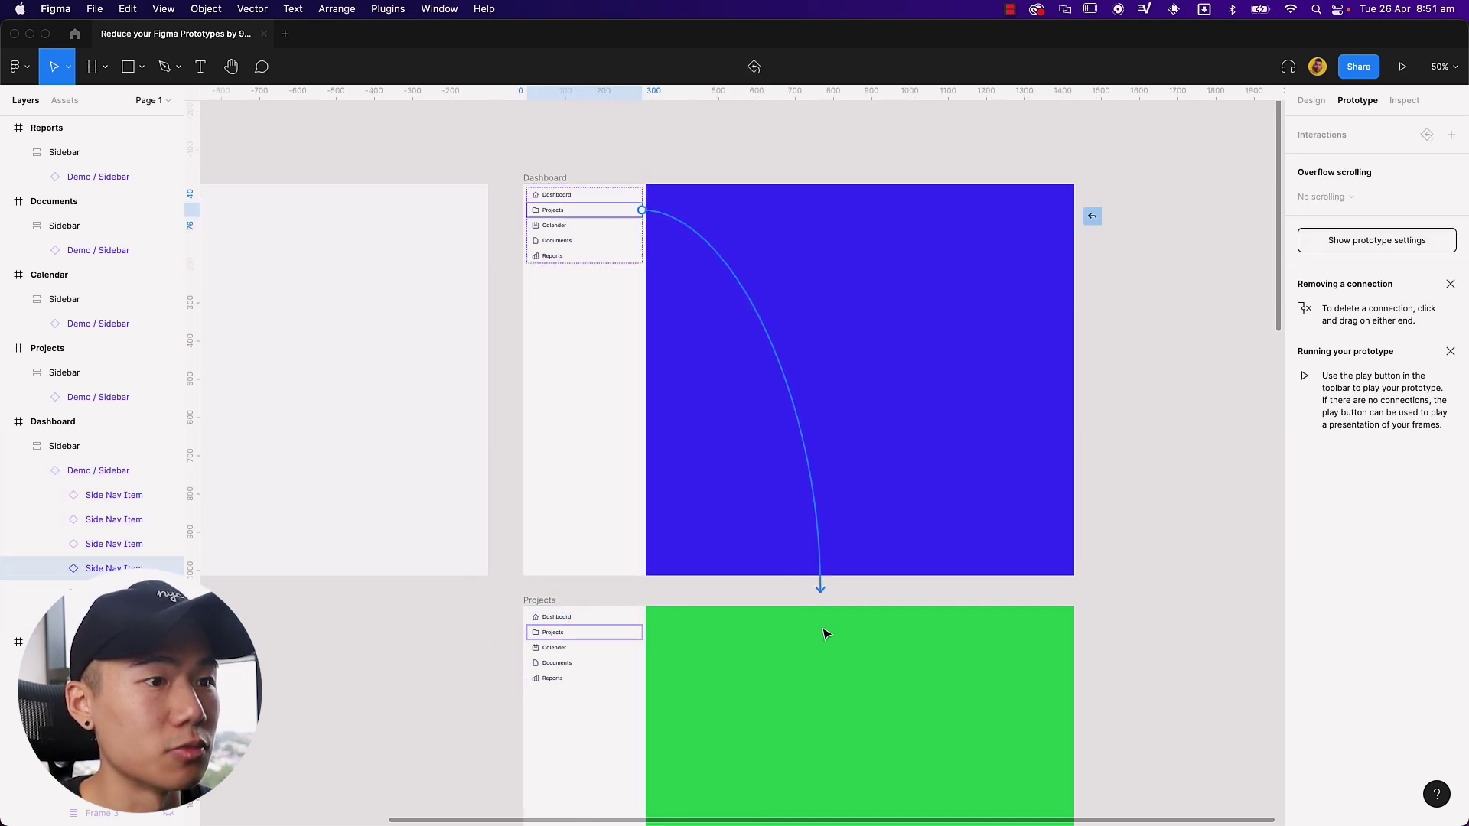
left_click(579, 228)
left_click_drag(641, 224, 836, 791)
scroll(765, 536, "up", 5)
left_click(635, 211)
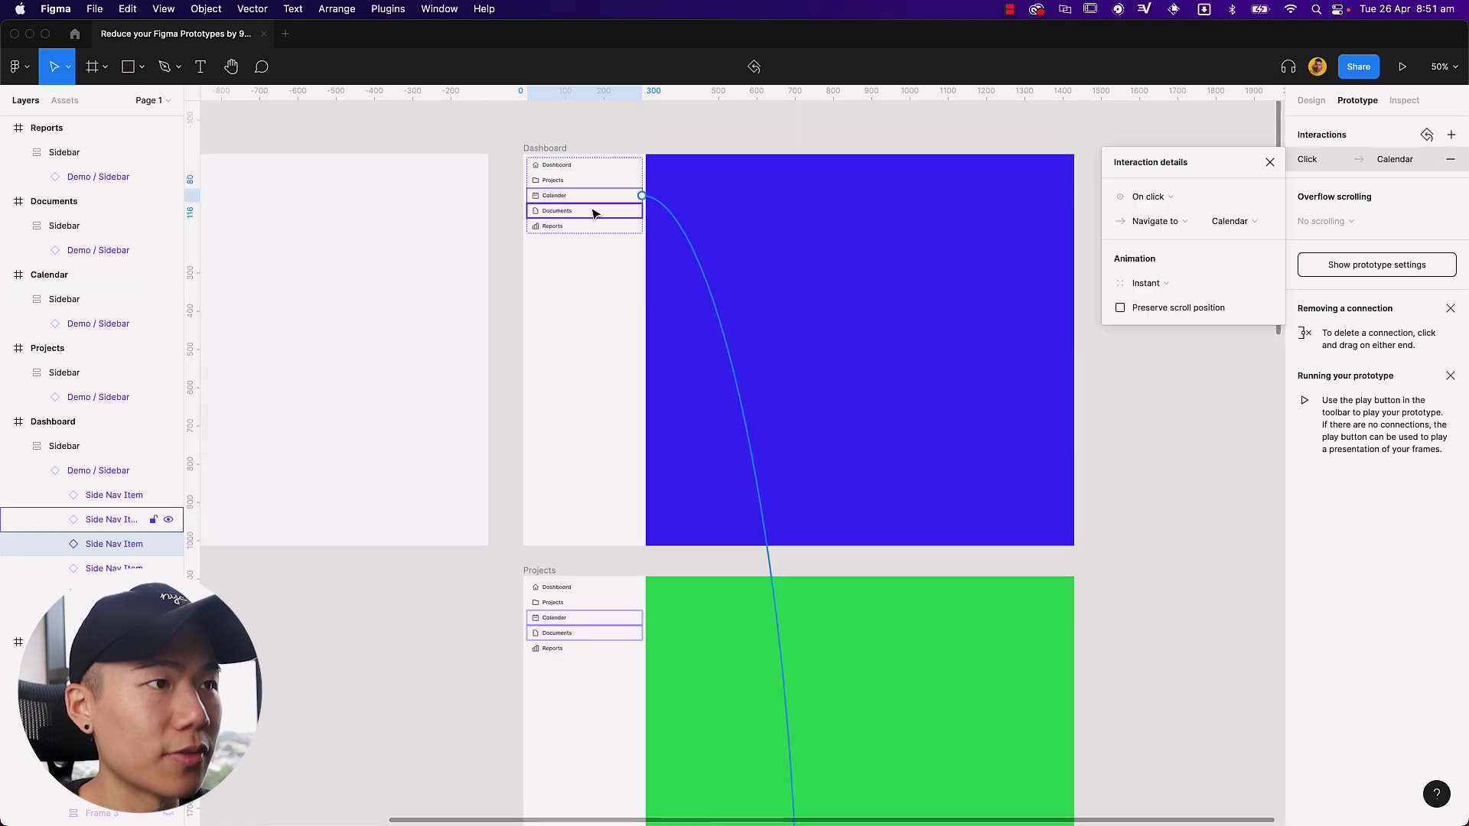
left_click_drag(641, 211, 805, 293)
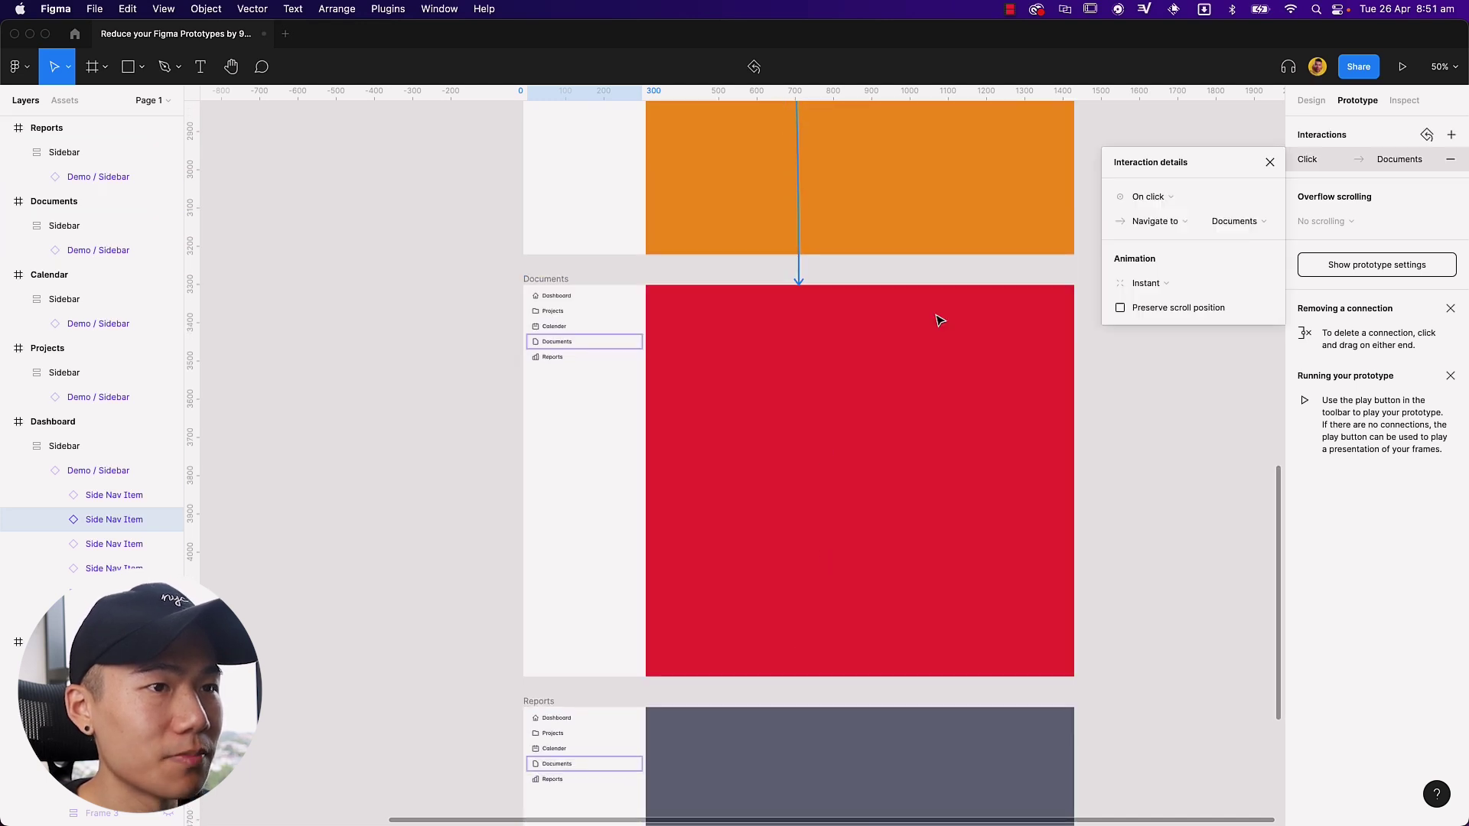
left_click(1135, 331)
- Move the Dashboard Projects item's connection from the Projects frame onto Calendar
key("minus")
key("minus")
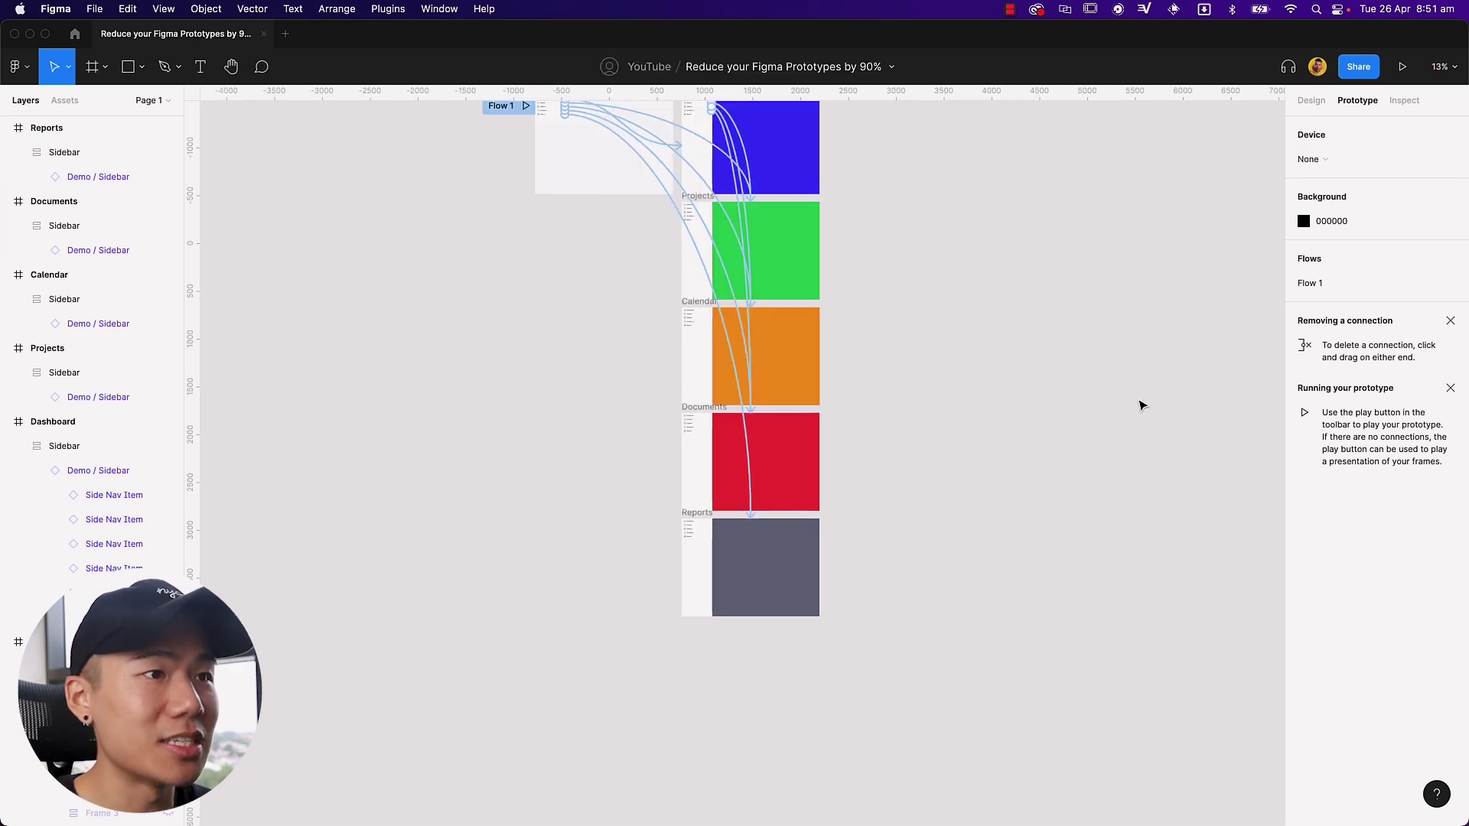
scroll(1038, 371, "up", 2)
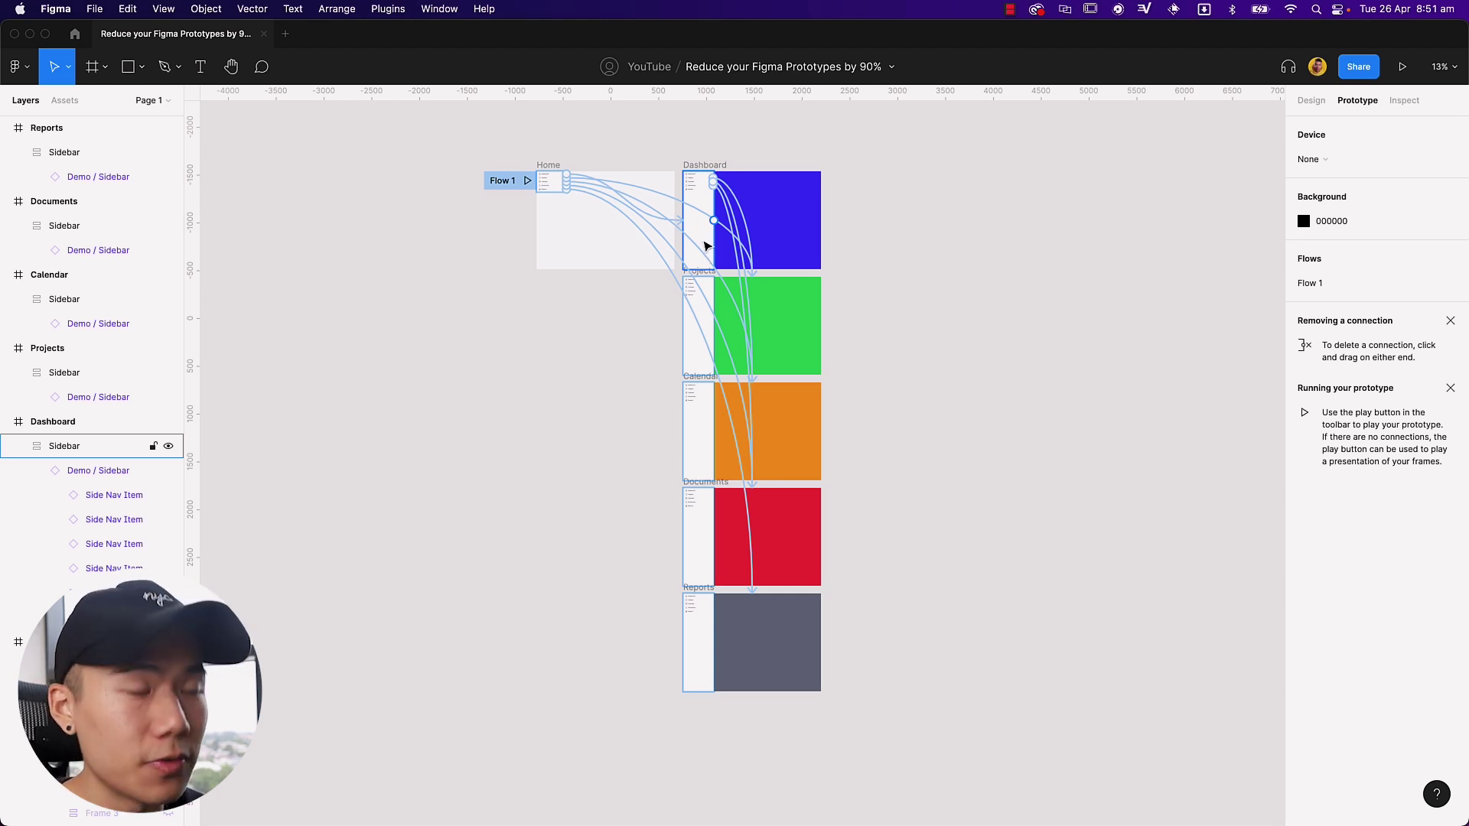
scroll(705, 249, "up", 5, "ctrl")
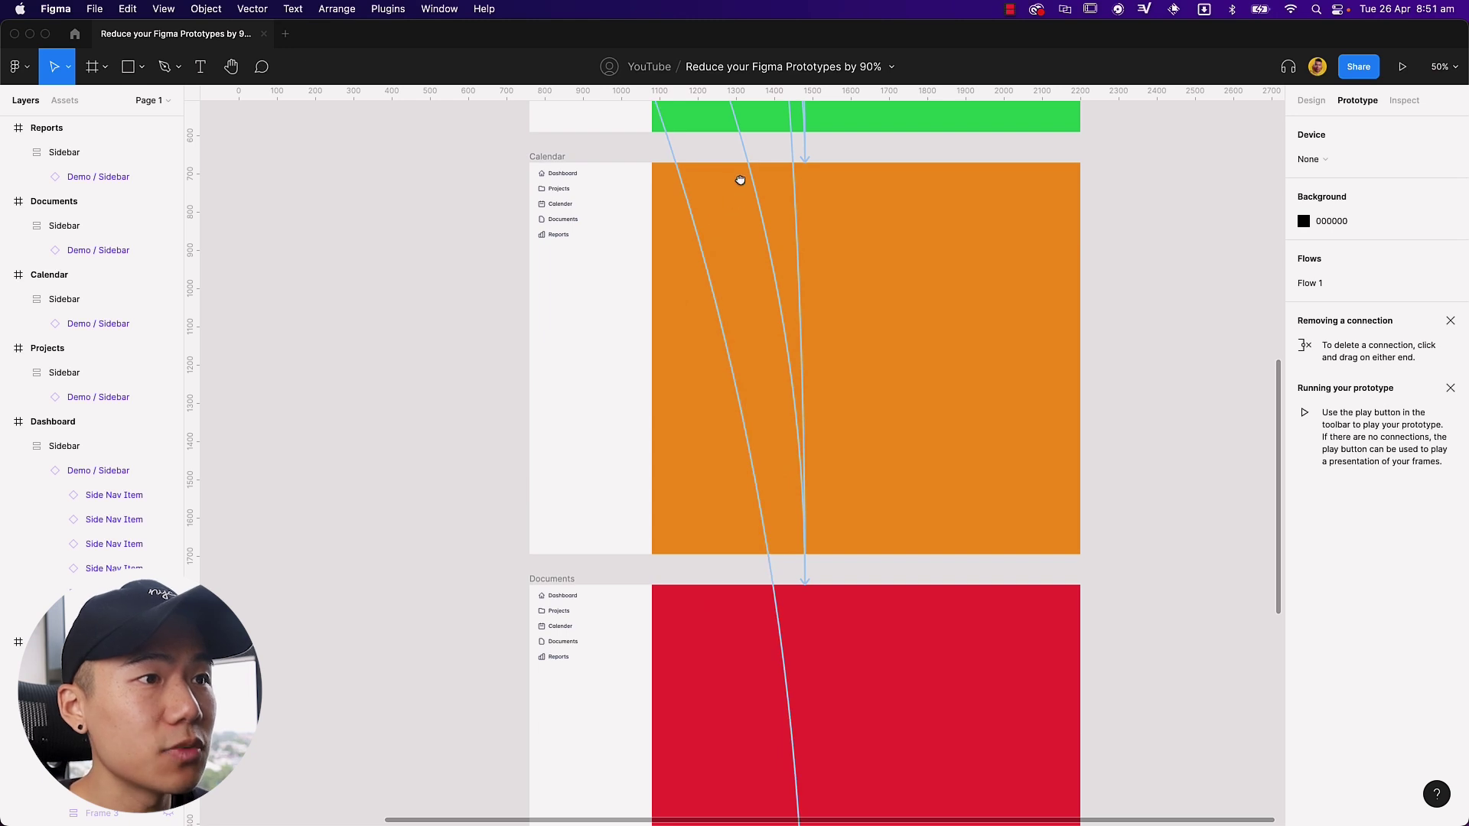
scroll(739, 334, "up", 5)
scroll(739, 335, "up", 5)
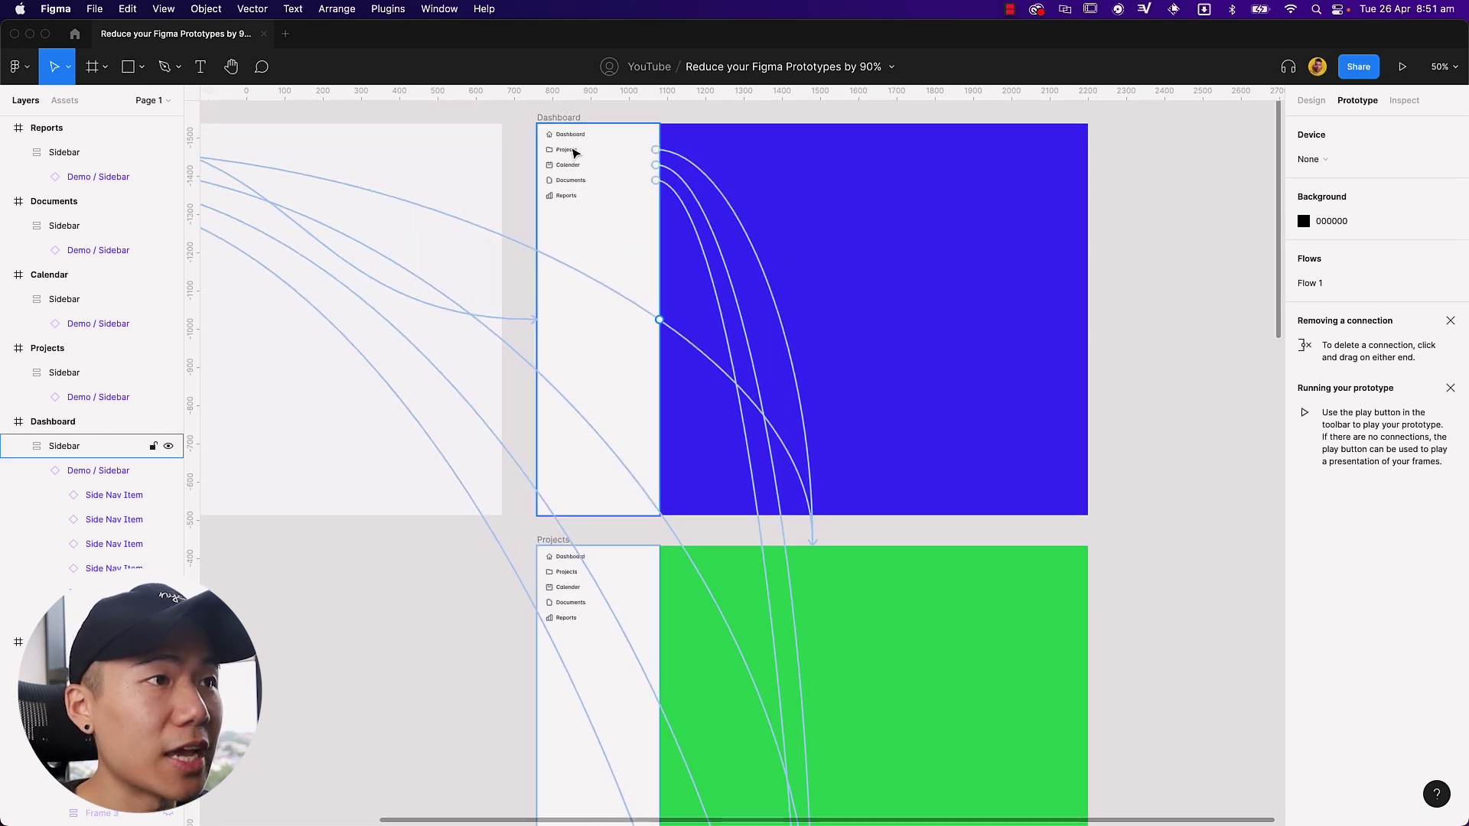
left_click(575, 153)
double_click(575, 151)
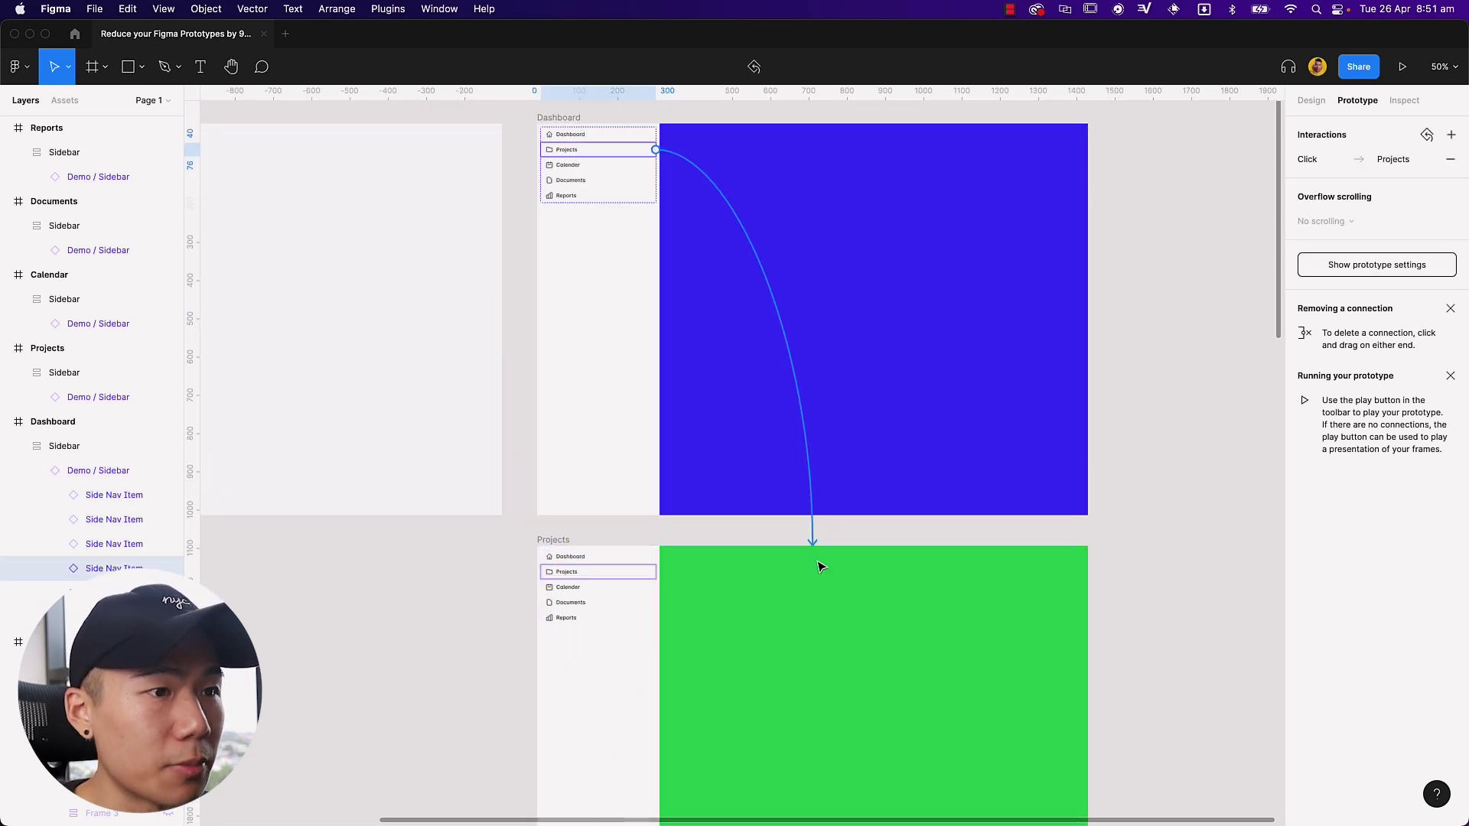
left_click_drag(812, 542, 847, 648)
scroll(918, 612, "down", 10)
left_click_drag(834, 598, 834, 597)
scroll(740, 264, "up", 5)
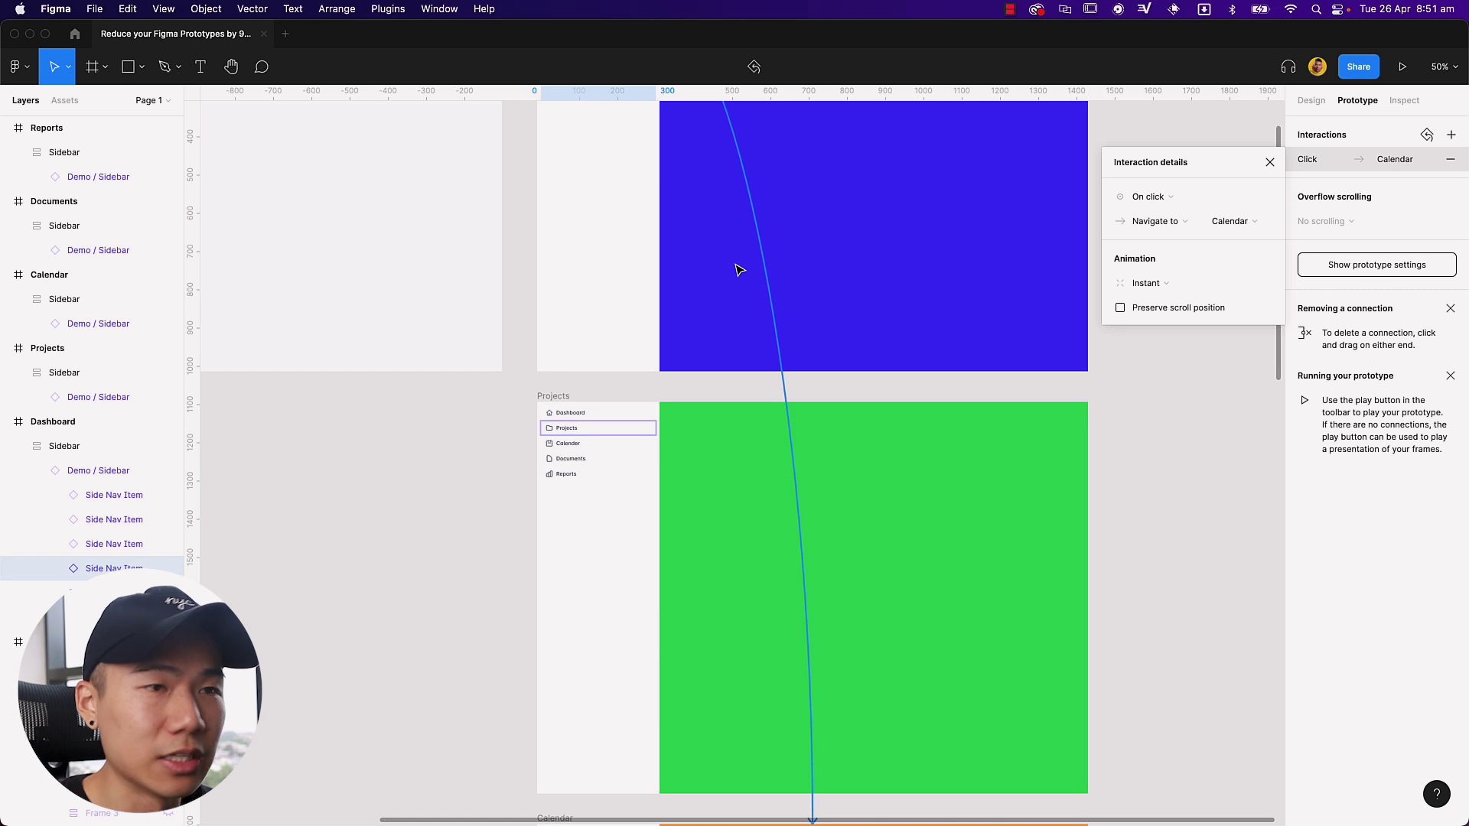
scroll(739, 269, "down", 5)
left_click(941, 558)
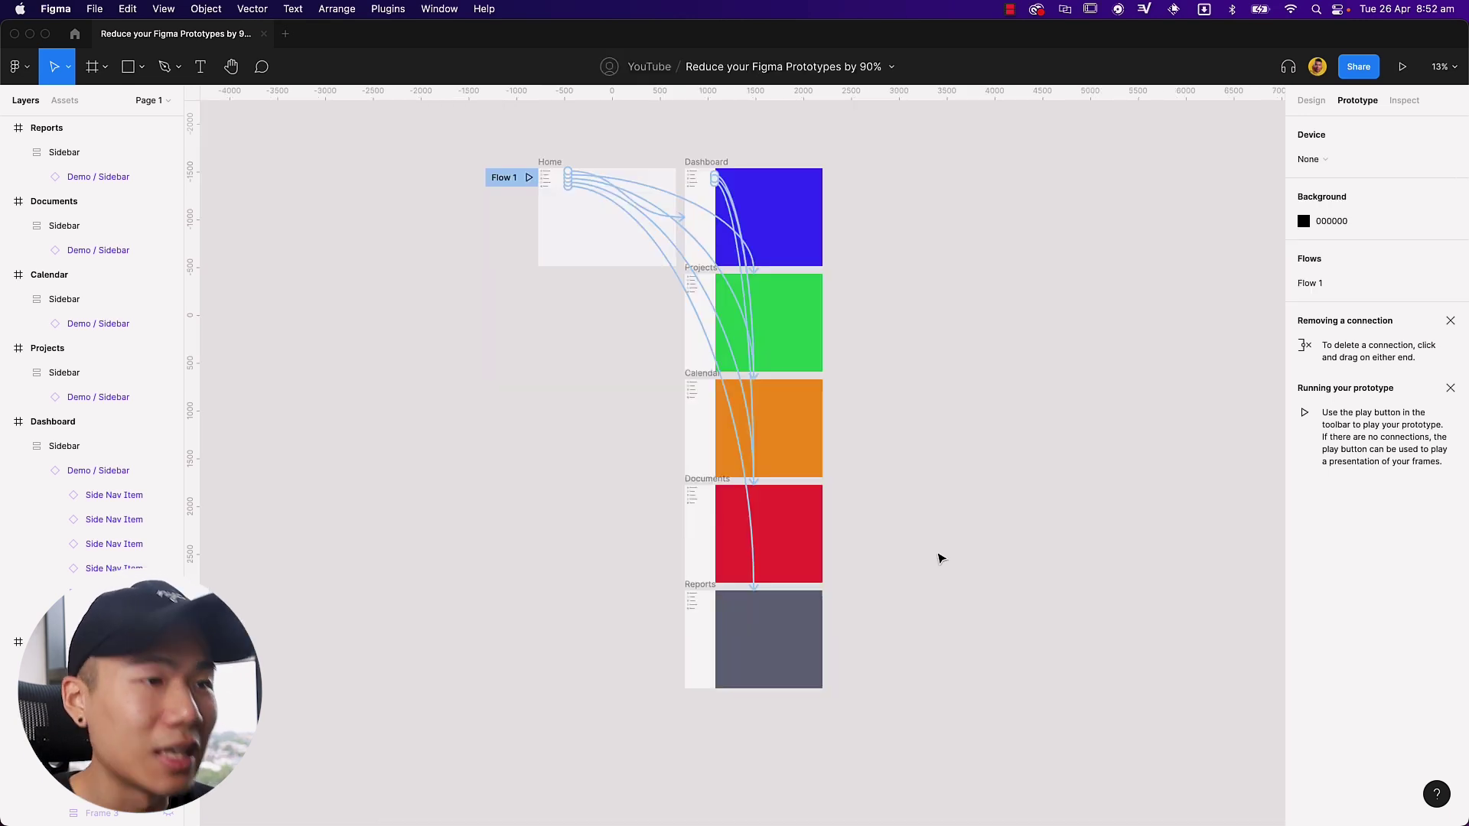
- Delete the pasted sidebars from Reports, Documents, Calendar, Dashboard and Projects
left_click(698, 639)
key("Delete")
left_click(708, 533)
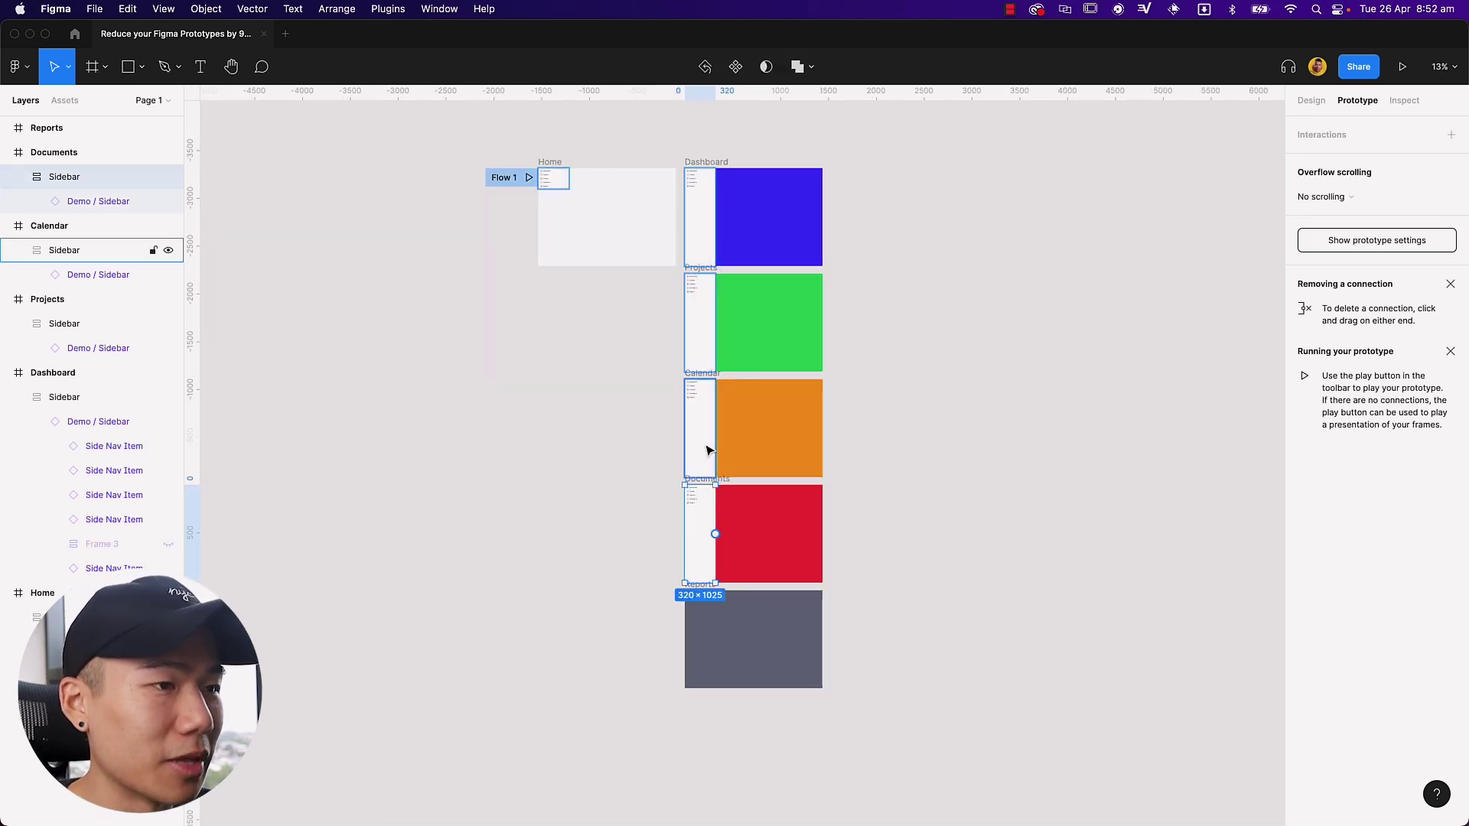
key("Delete")
left_click(700, 428)
key("Delete")
left_click(704, 340)
left_click(719, 340)
left_click(700, 222)
key("Delete")
left_click(700, 329)
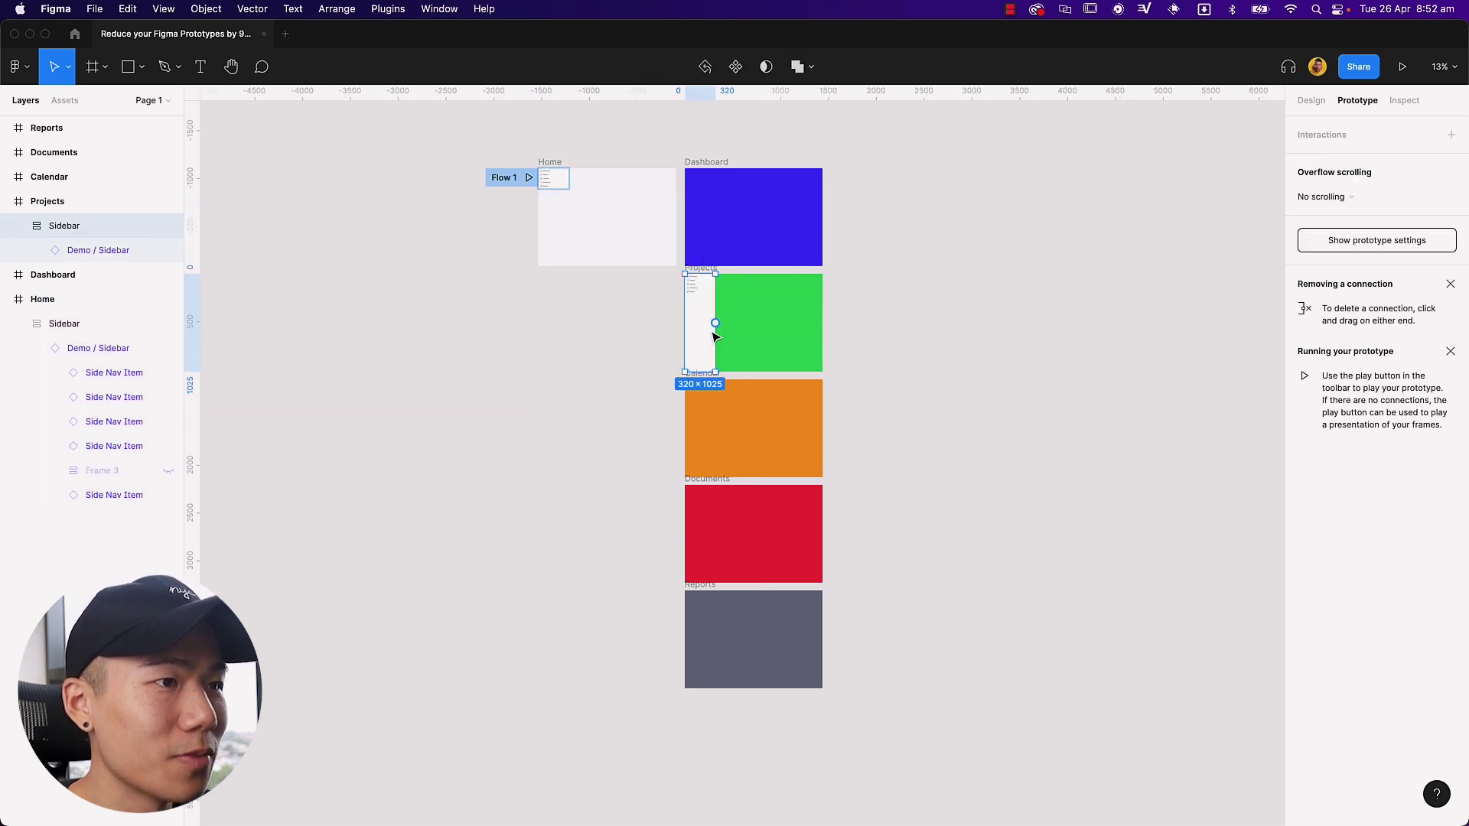
key("Delete")
- Stretch the Home sidebar to 1024 tall and delete one of its connections
left_click(557, 187)
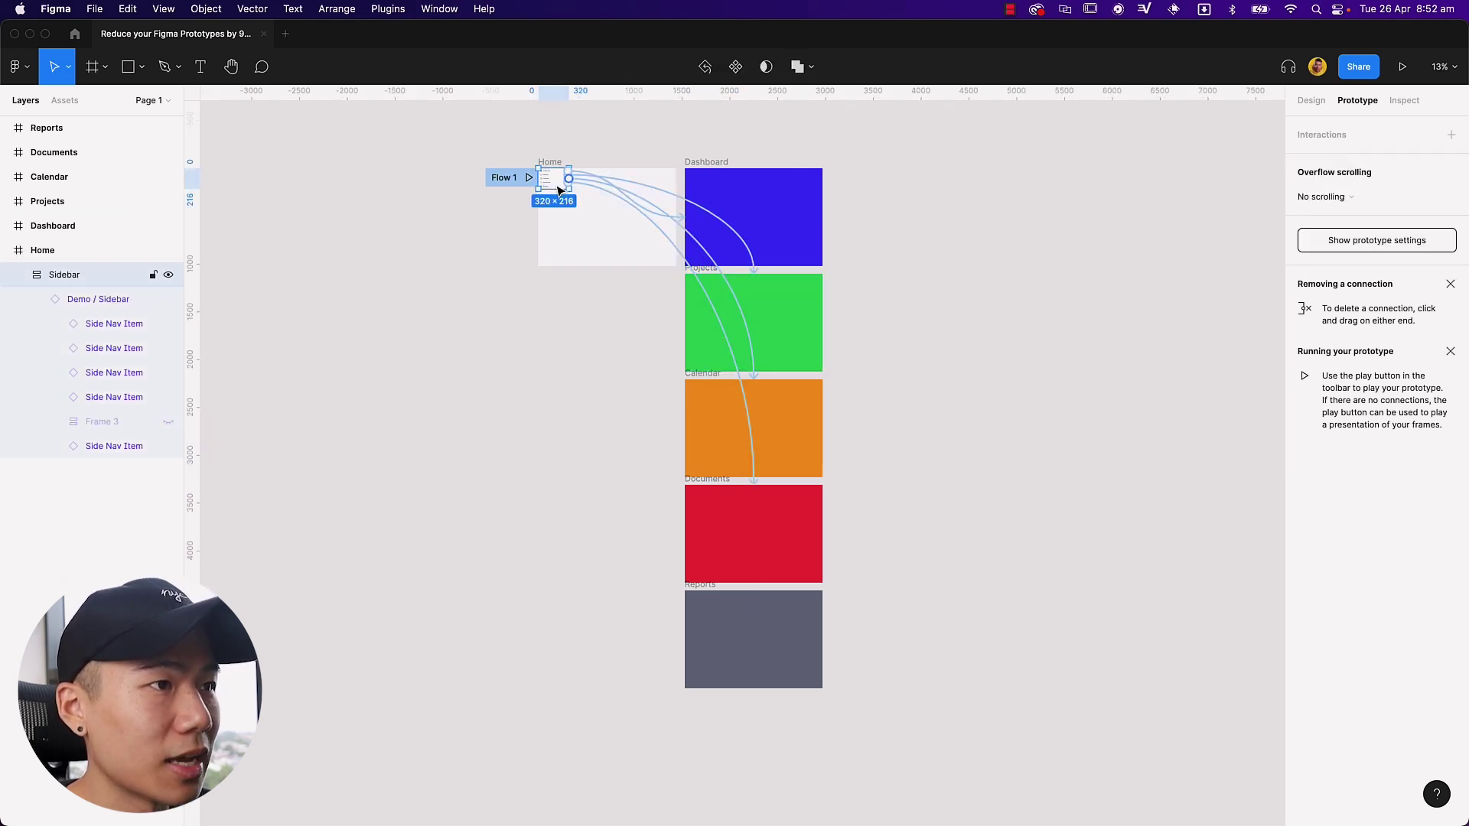
left_click_drag(556, 191, 556, 263)
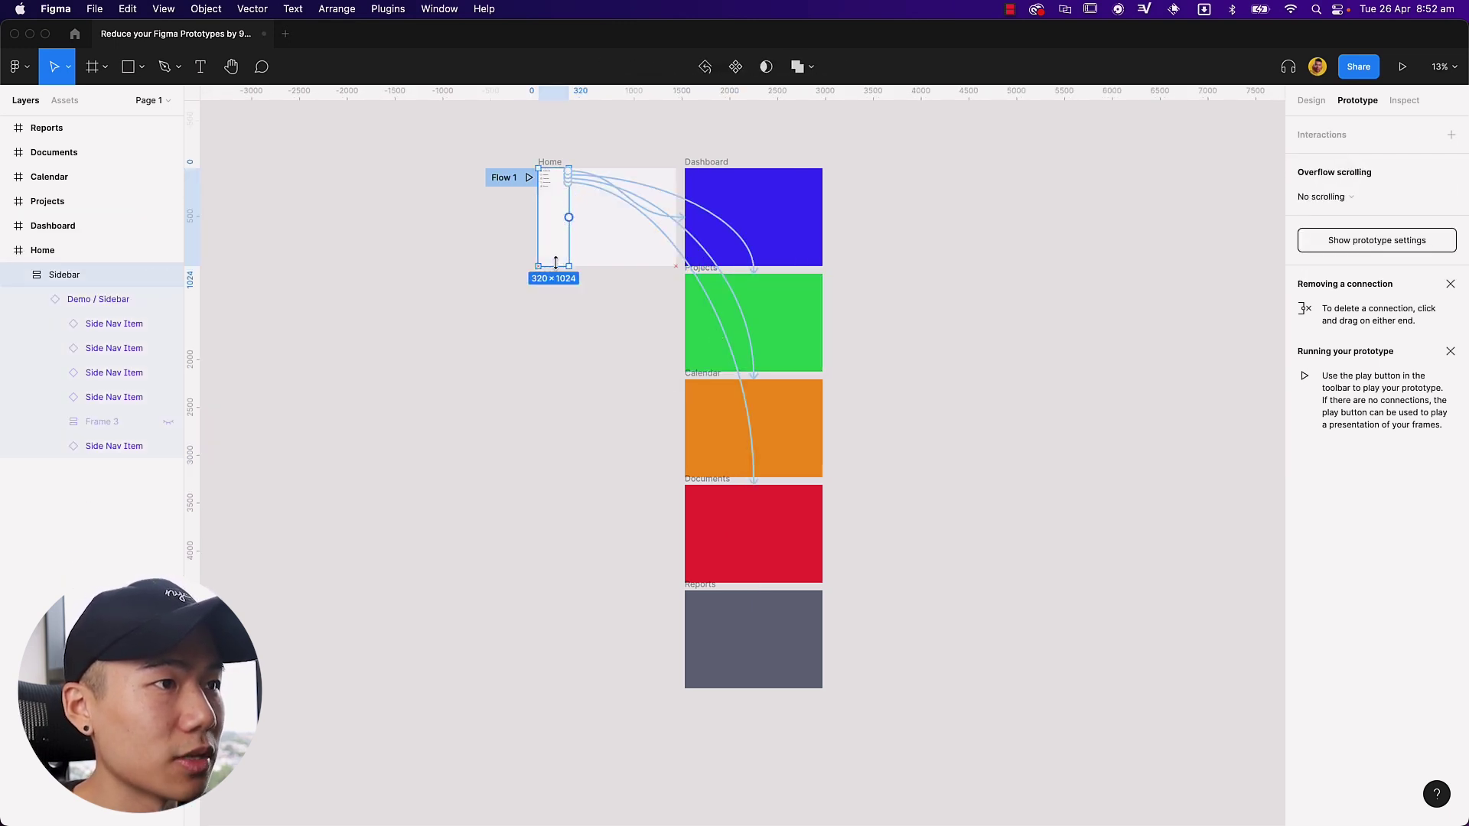
left_click(622, 206)
key("Delete")
key("Escape")
scroll(812, 603, "up", 5)
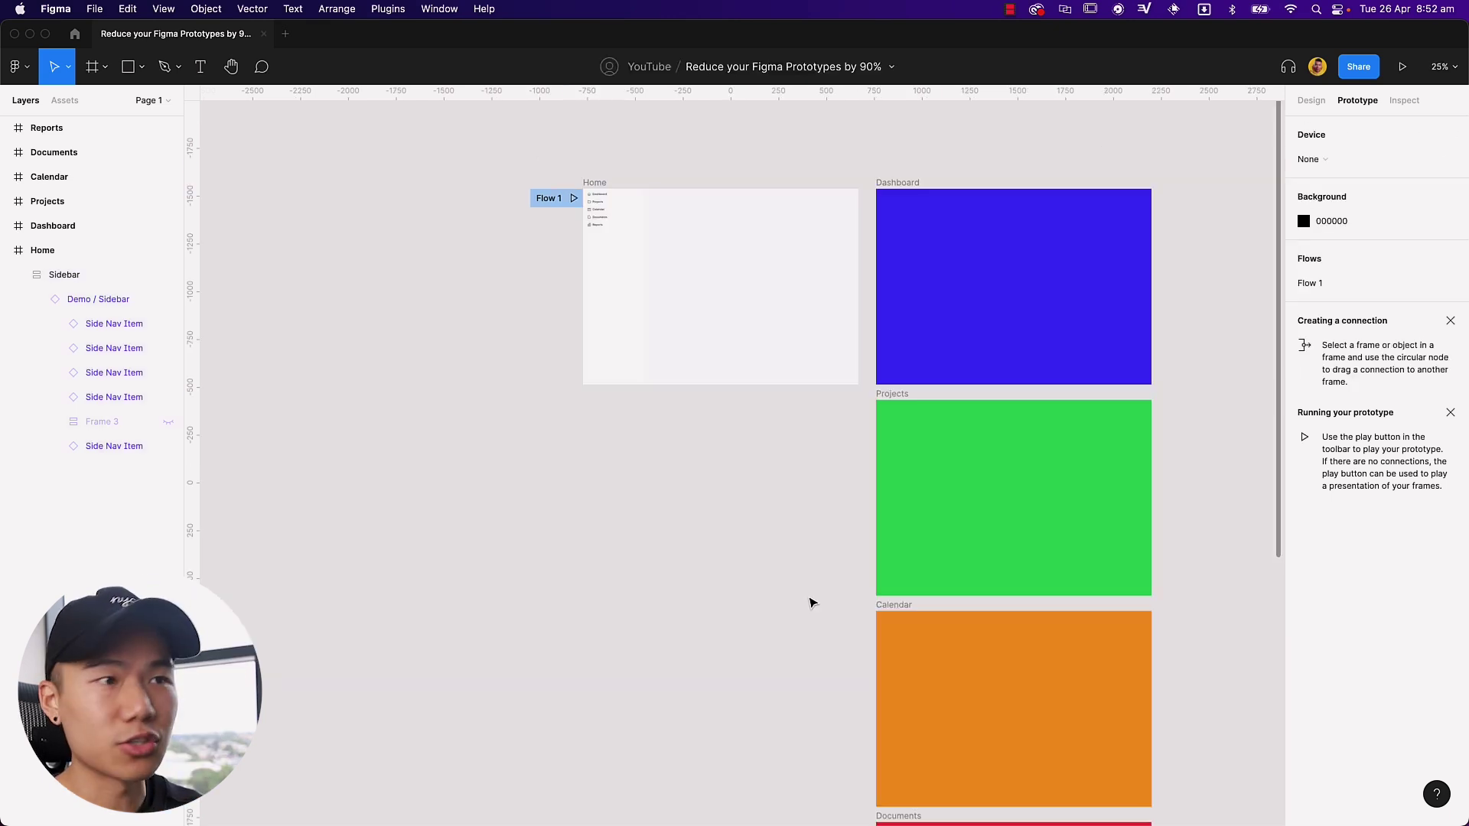
- Drag the sidebar out of Home onto the canvas and make it a 320×1024 component
scroll(812, 603, "up", 3)
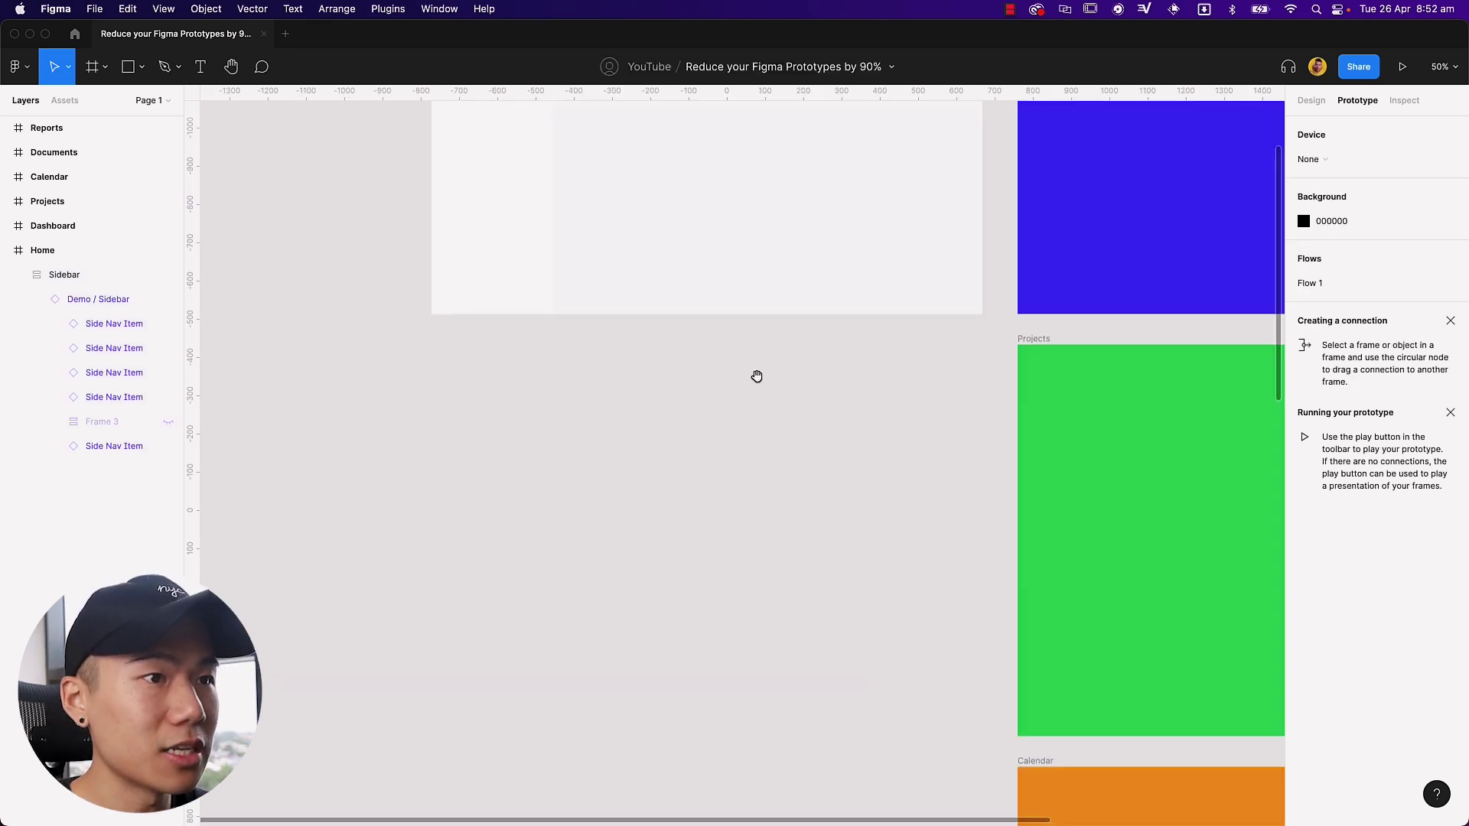
scroll(758, 377, "up", 5)
scroll(757, 377, "left", 3)
left_click(683, 446)
left_click(682, 446)
scroll(665, 363, "down", 1)
scroll(665, 363, "right", 1)
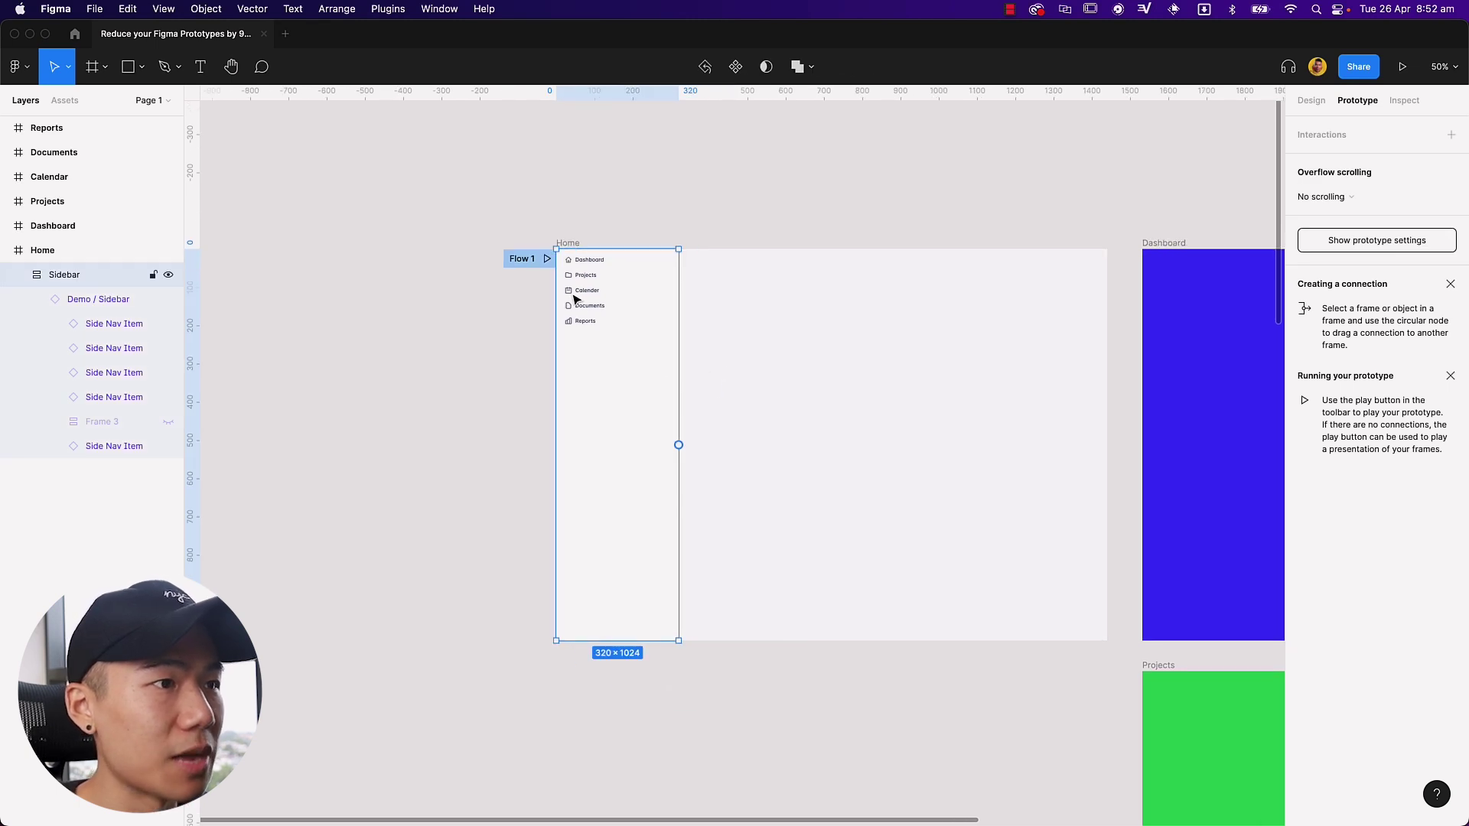
left_click_drag(645, 329, 417, 323)
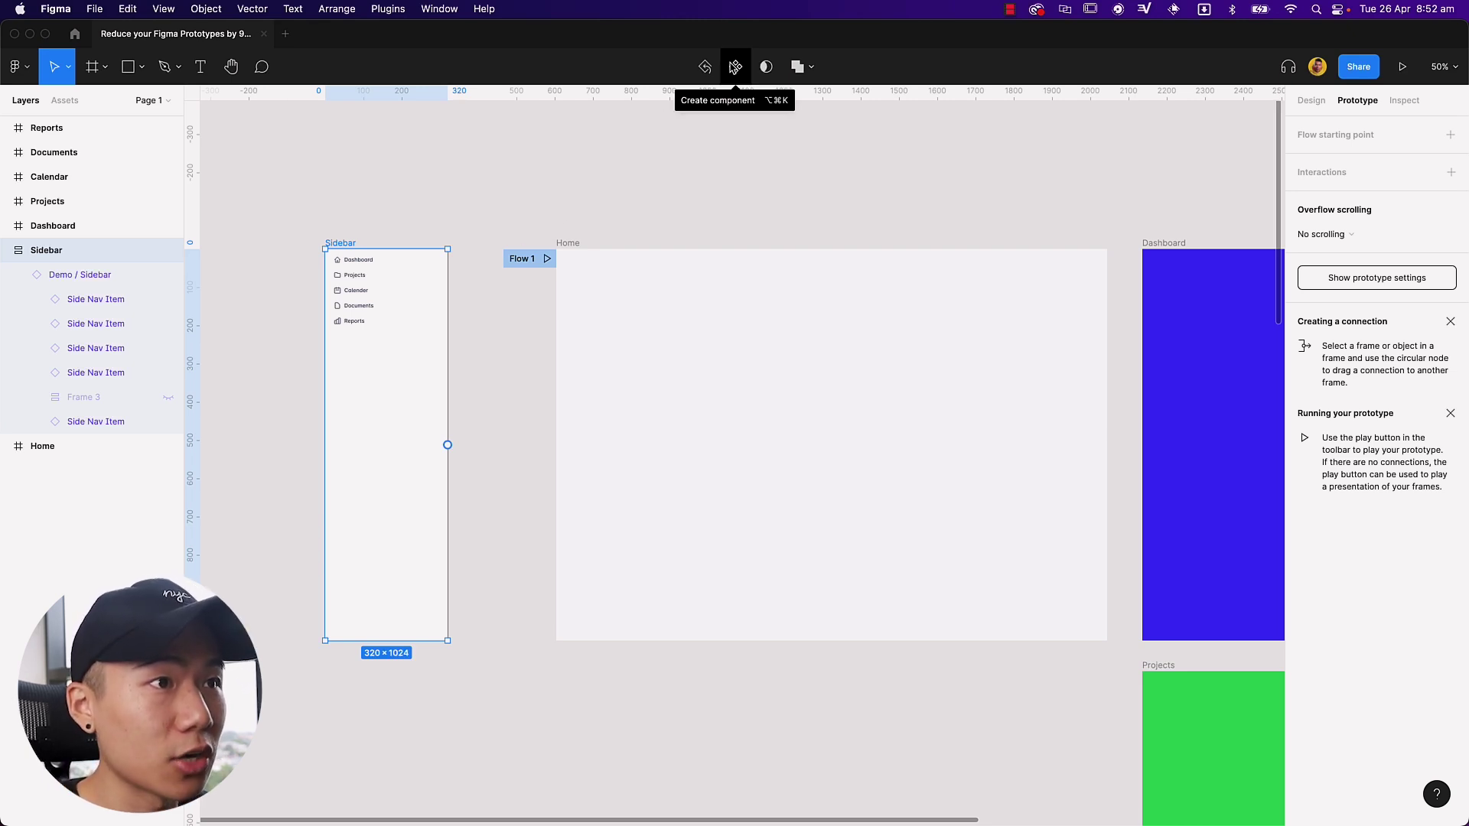
left_click(735, 68)
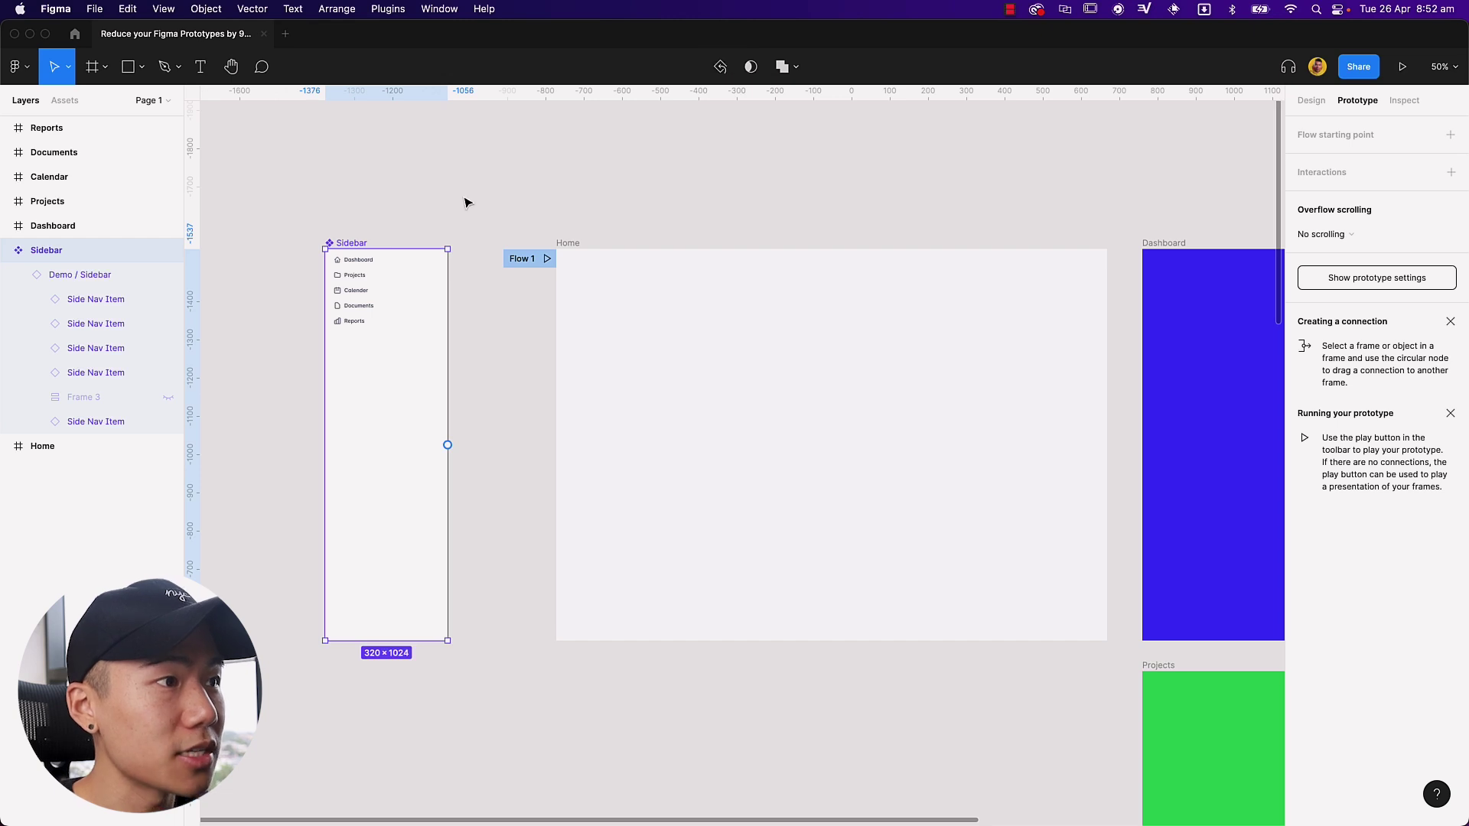
left_click(436, 260)
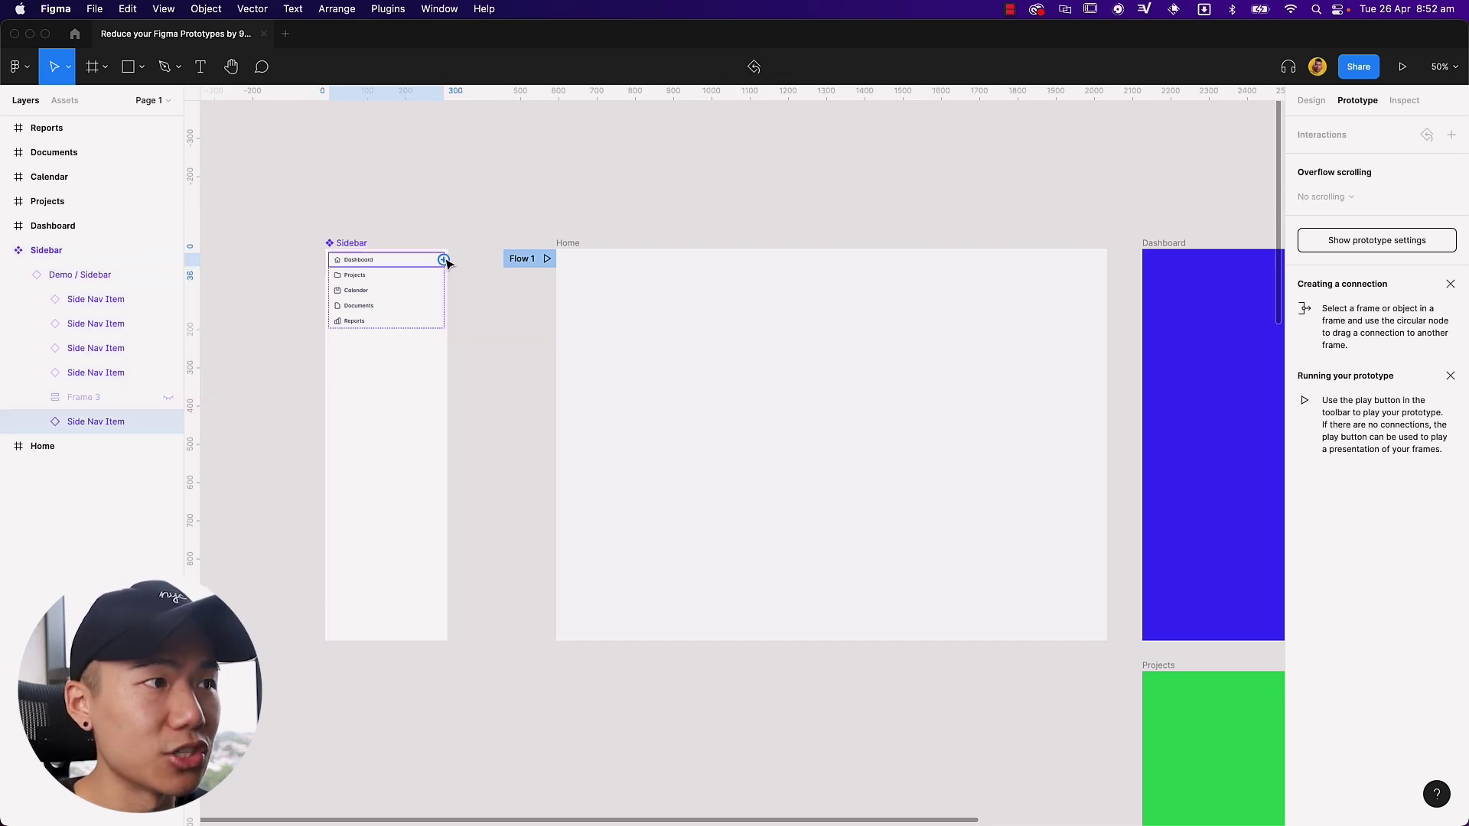
- Link the Sidebar component's Dashboard, Projects and Calendar items to their matching frames
left_click_drag(444, 261, 1196, 377)
left_click(408, 280)
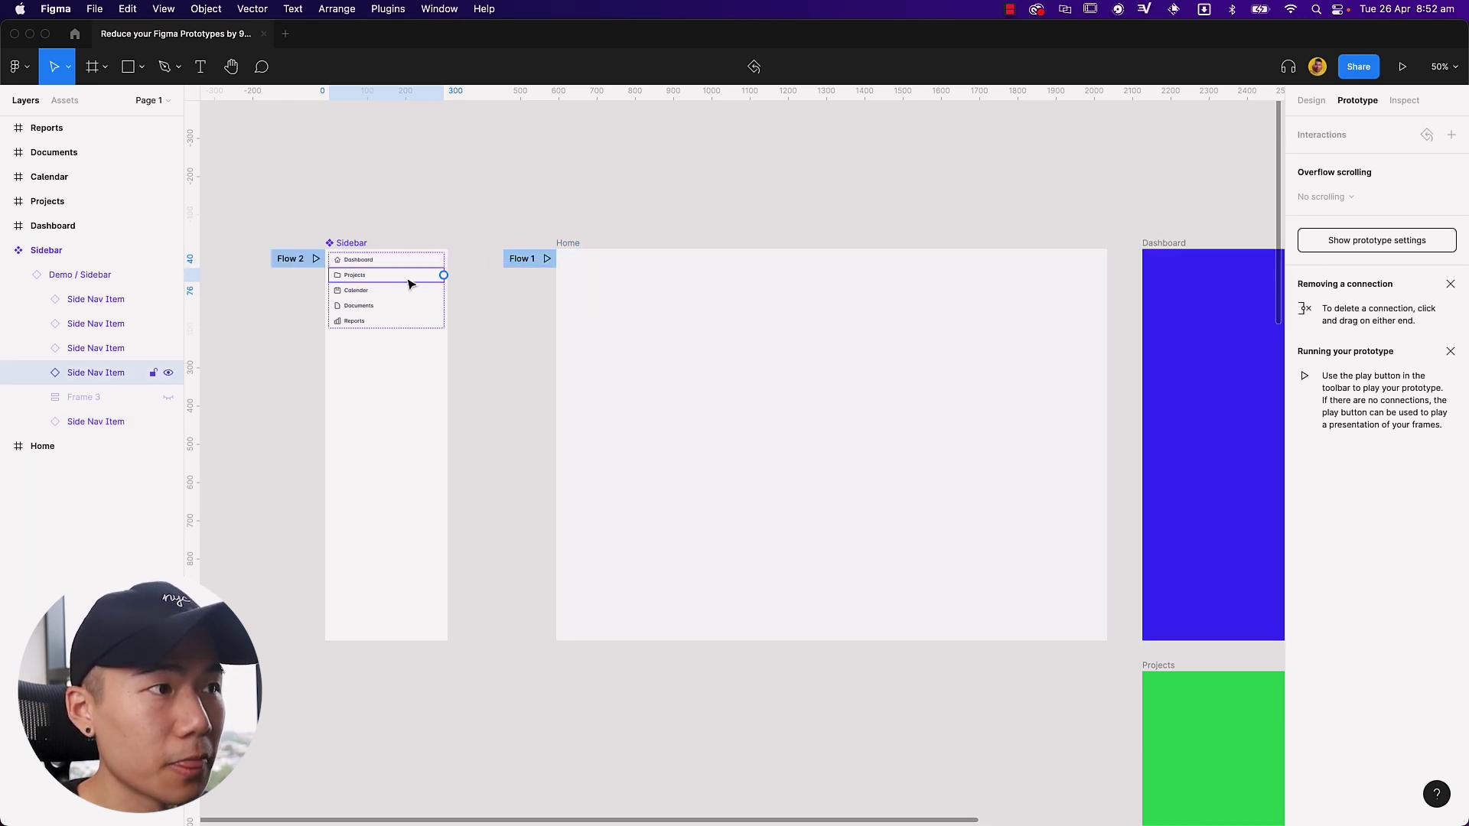
left_click_drag(443, 276, 1163, 760)
key("minus")
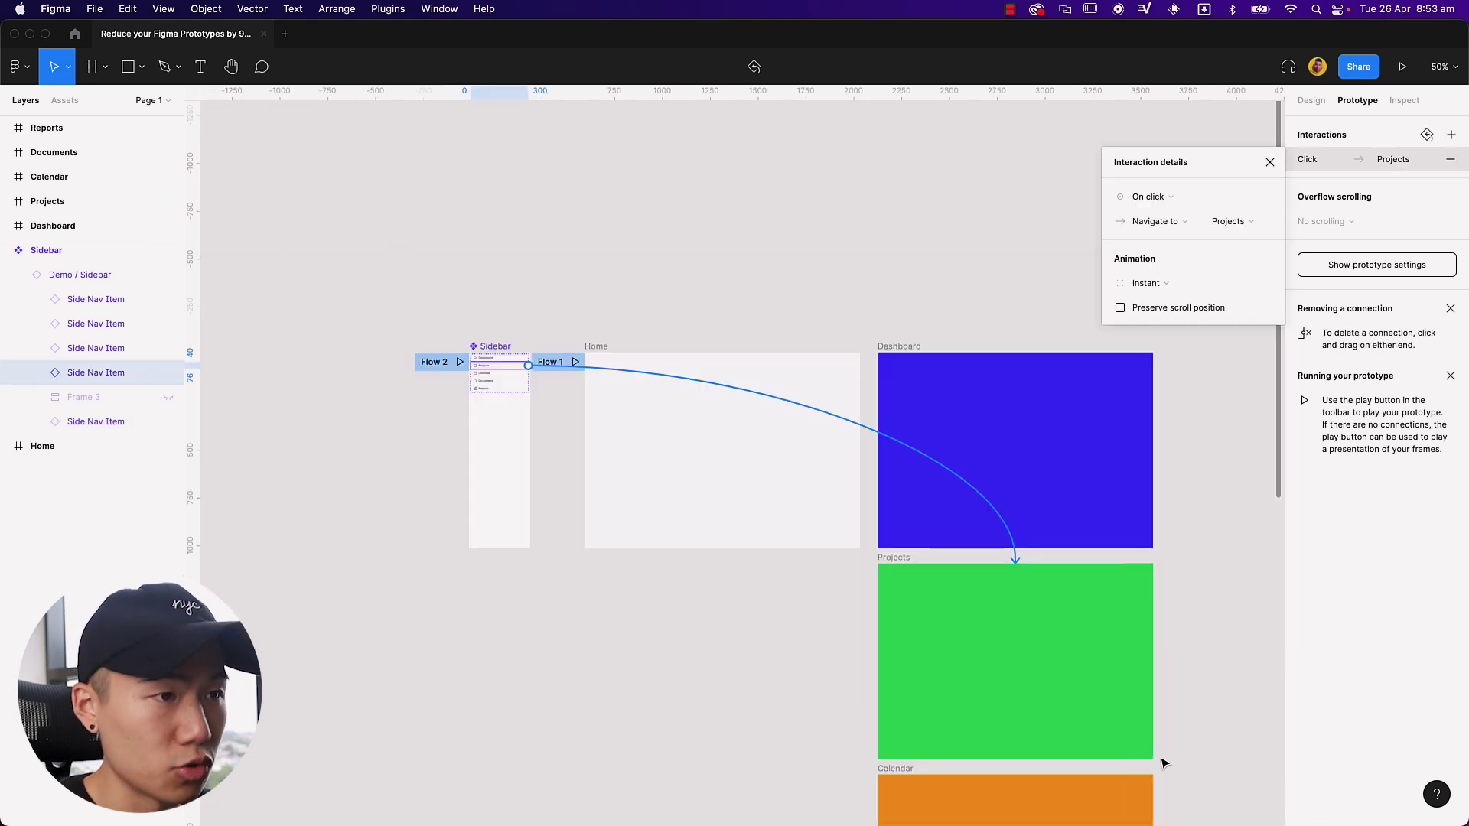
scroll(689, 550, "down", 5)
scroll(688, 551, "right", 2)
left_click(436, 183)
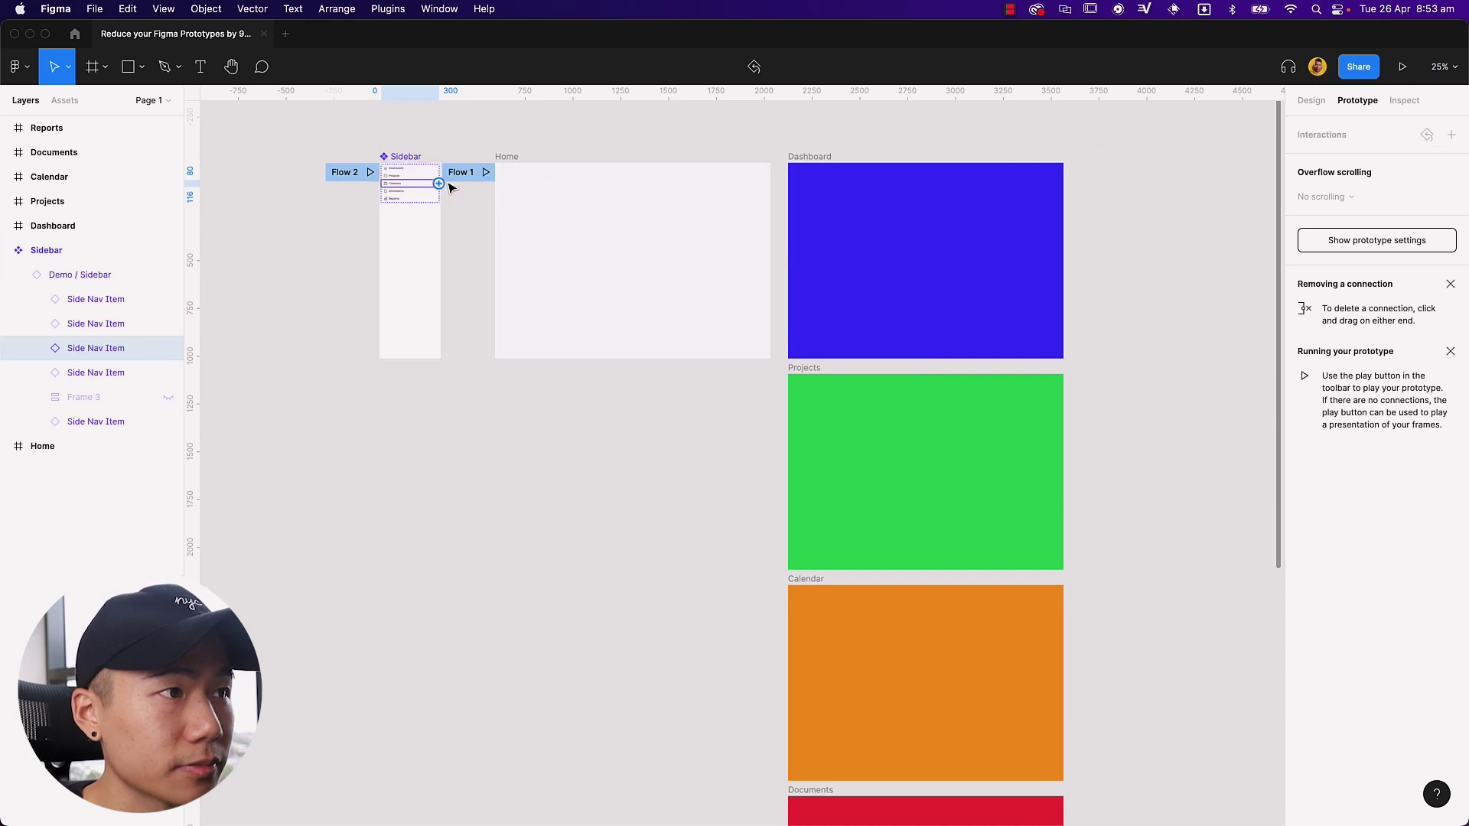
left_click_drag(438, 183, 944, 536)
left_click(620, 405)
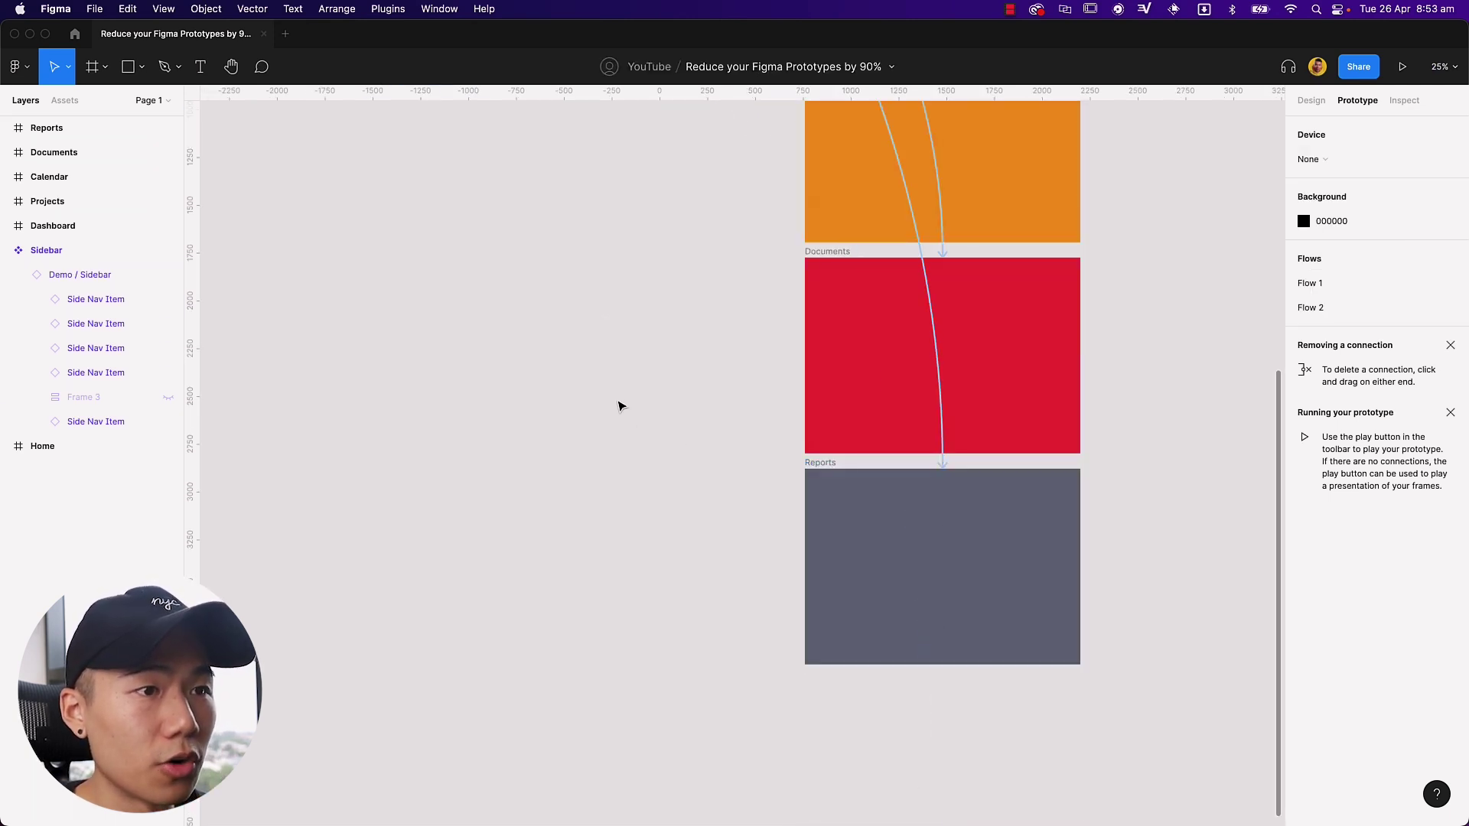
scroll(620, 406, "up", 10)
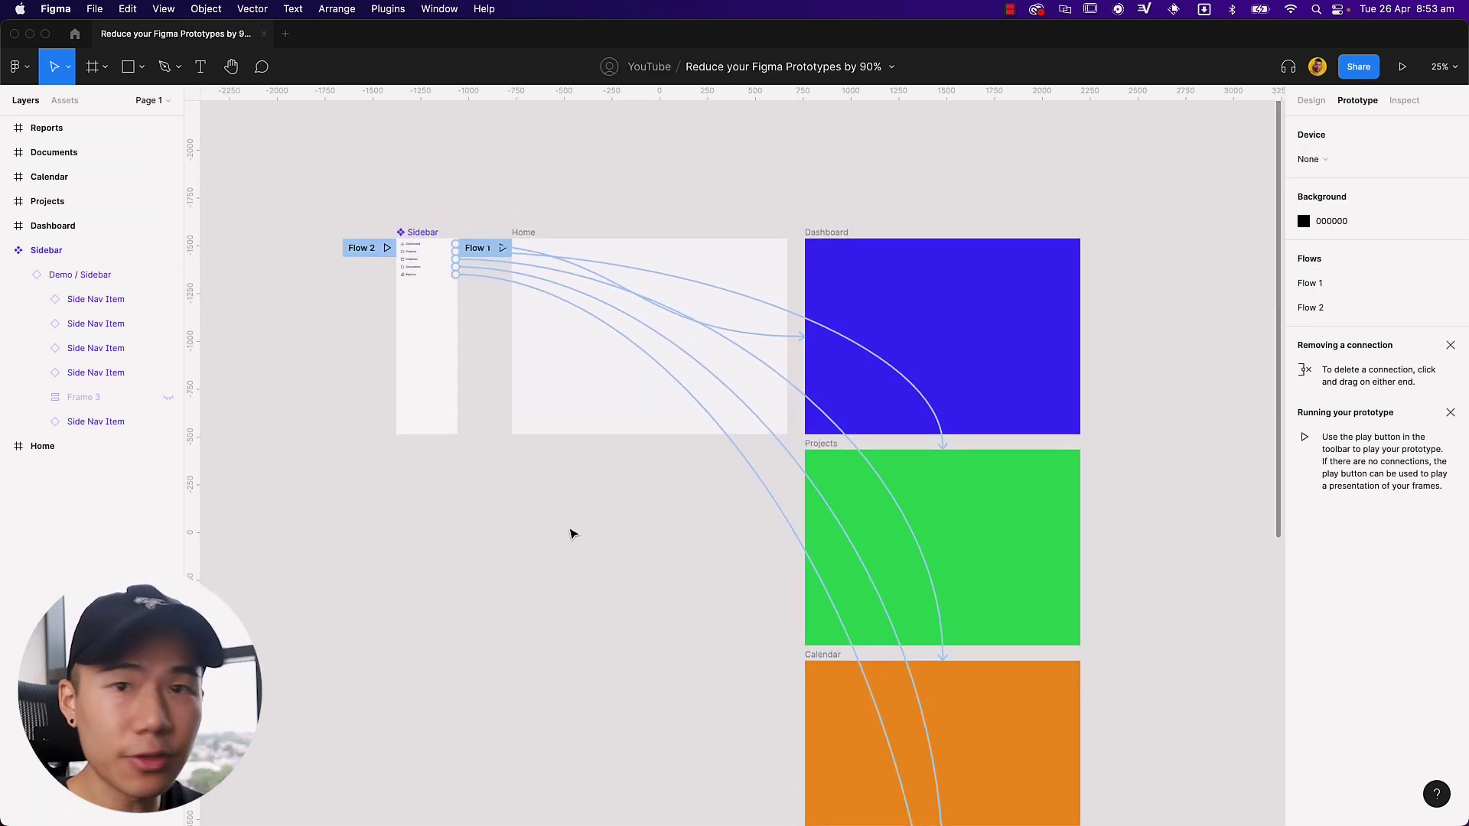
- Insert a Sidebar component instance, found by searching 'sidebar', at Home's left edge
left_click(523, 231)
key("shift+i")
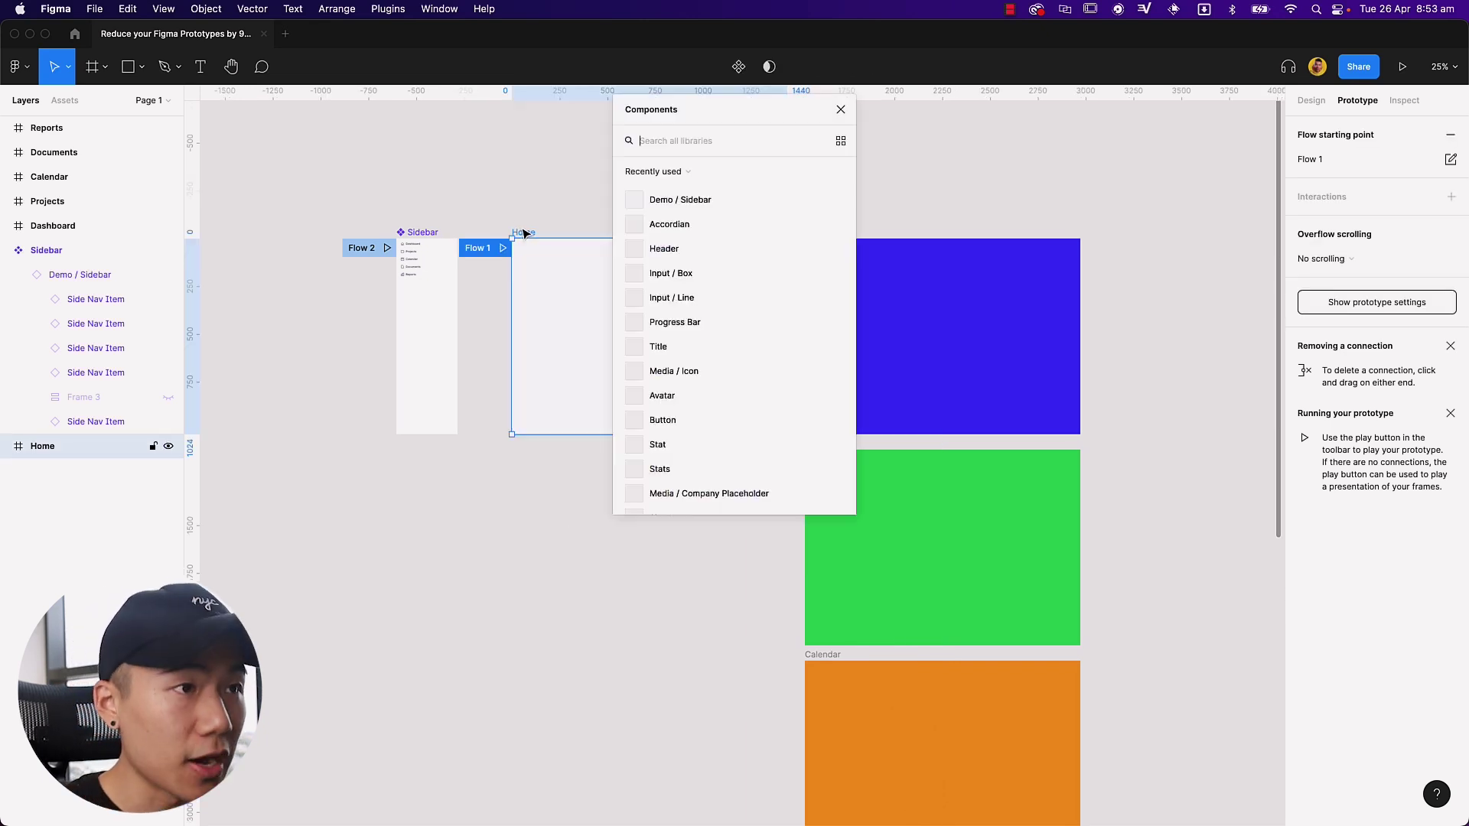
type("sidebar")
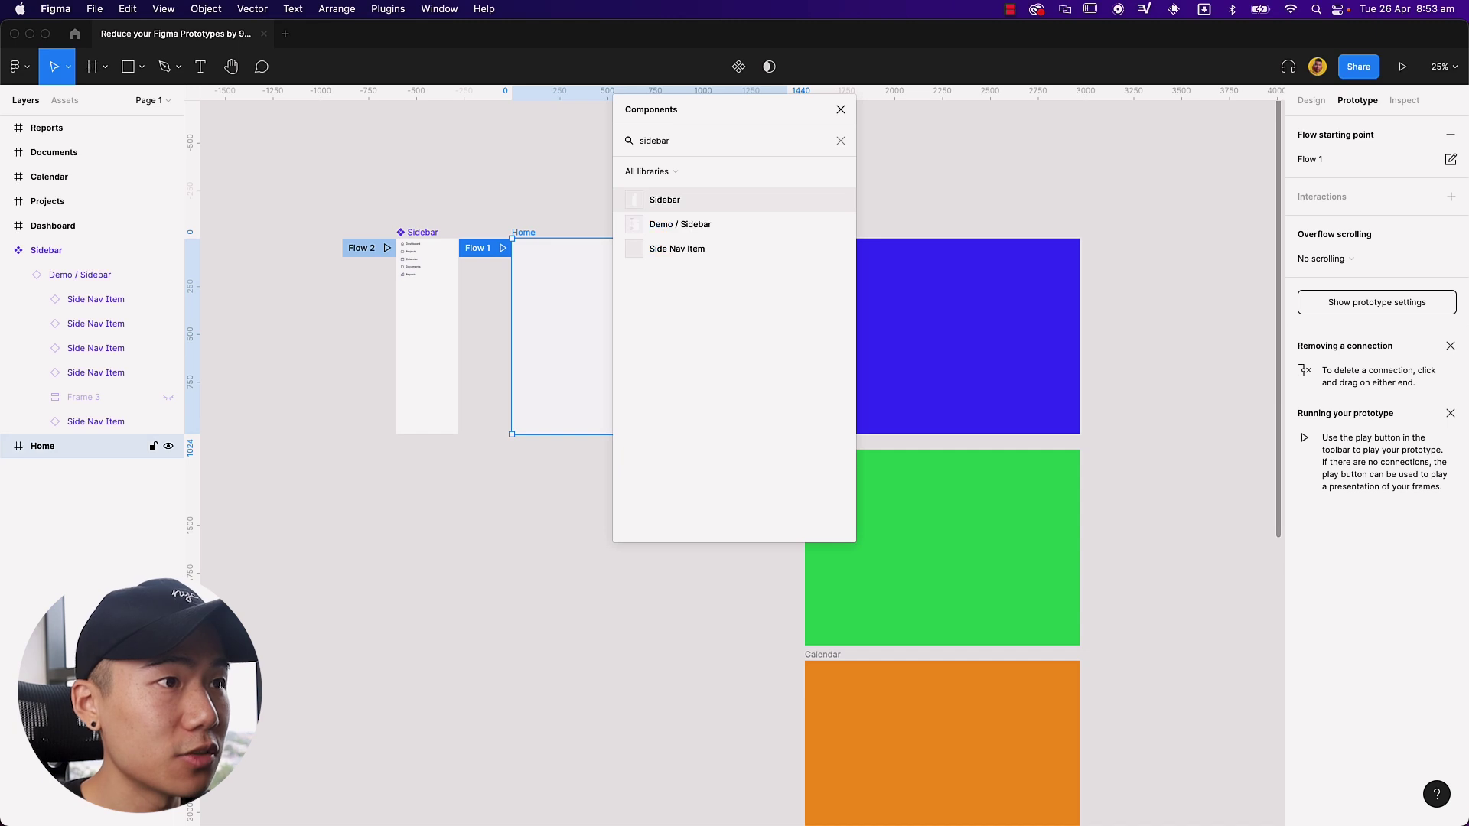
left_click(696, 201)
left_click_drag(649, 306, 549, 301)
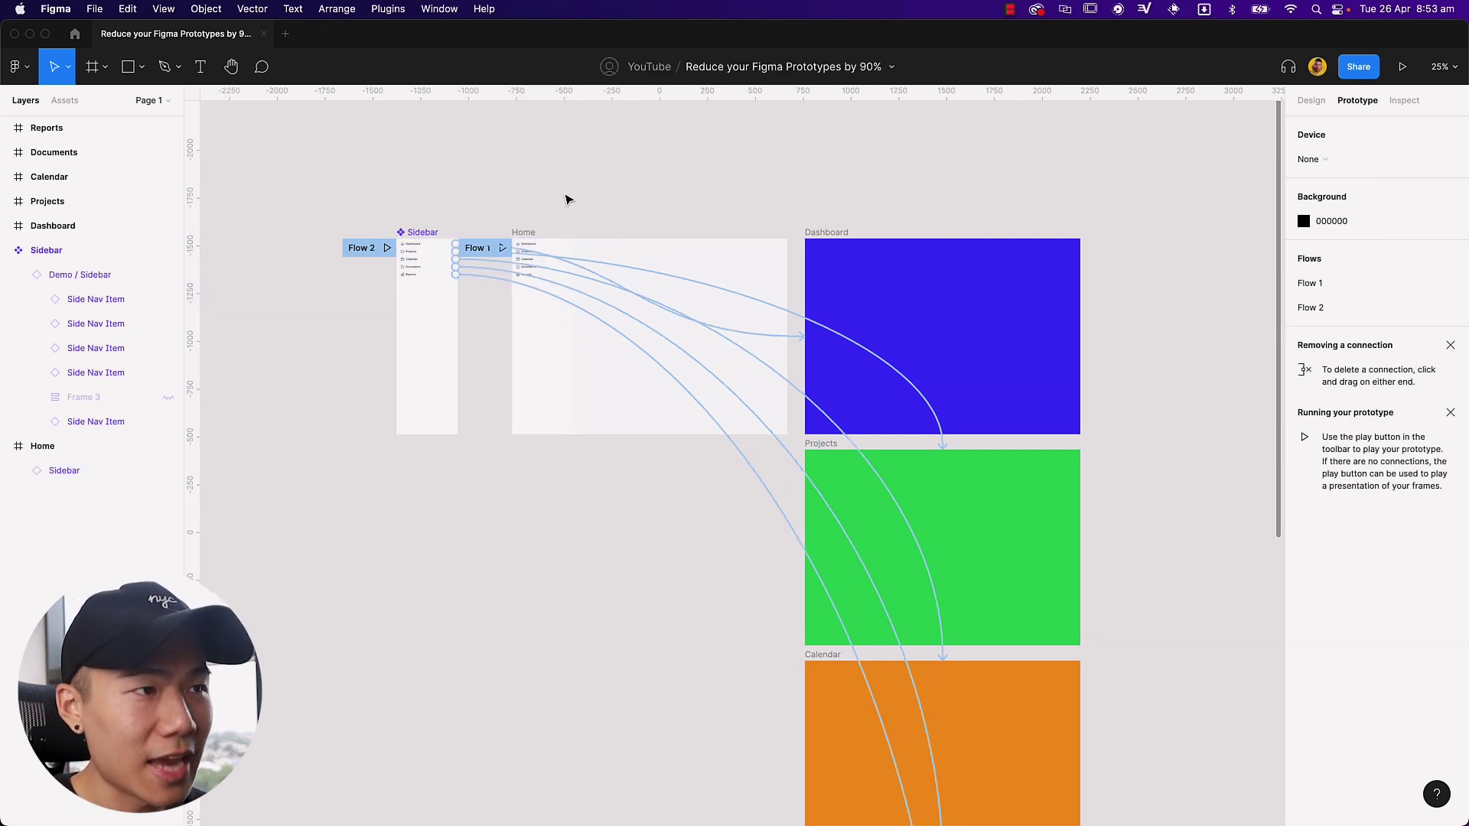
- Copy Home's Sidebar instance into the Dashboard and Projects frames
key("shift+i")
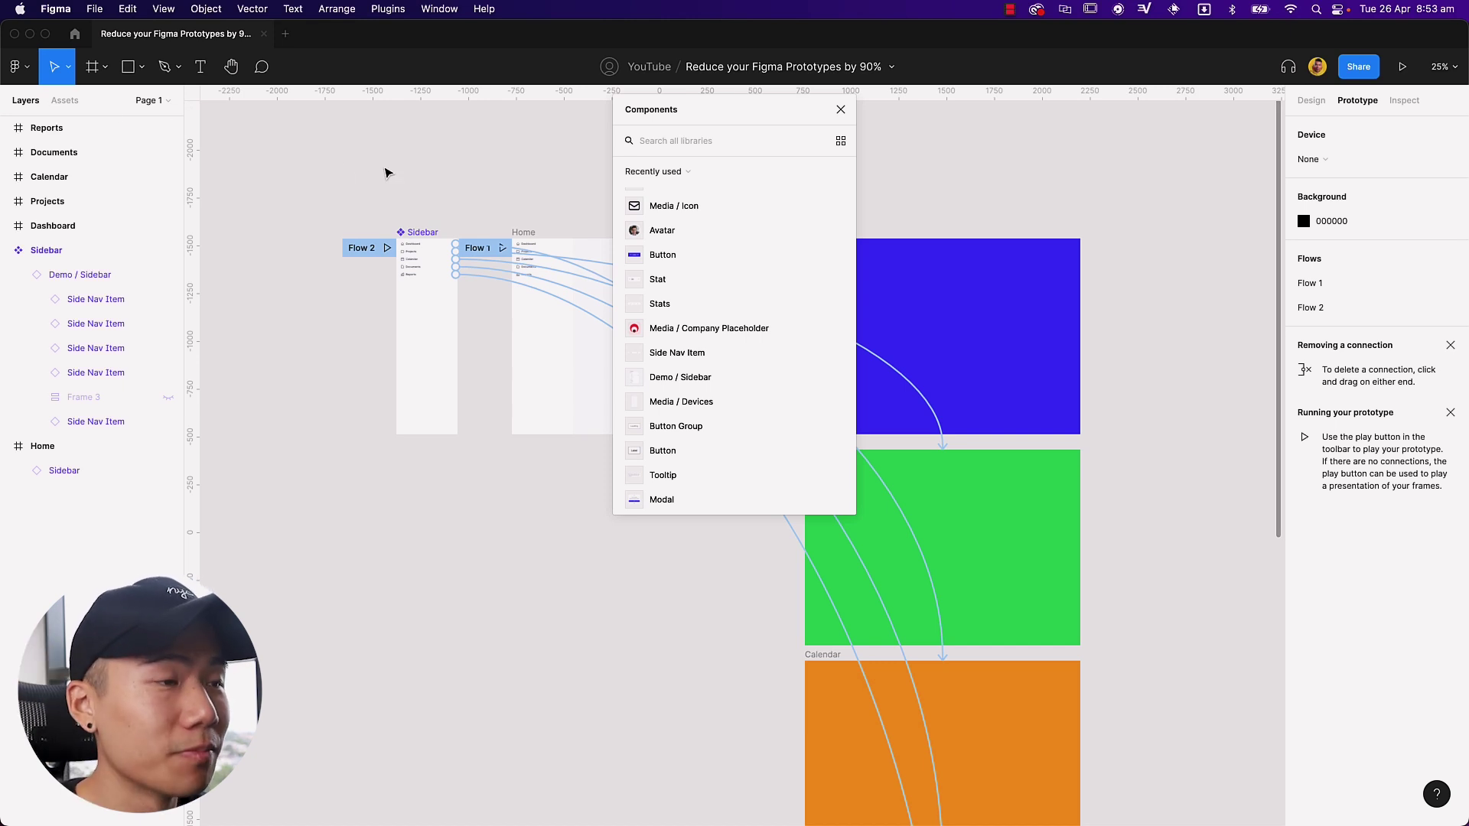
left_click(840, 111)
left_click(556, 336)
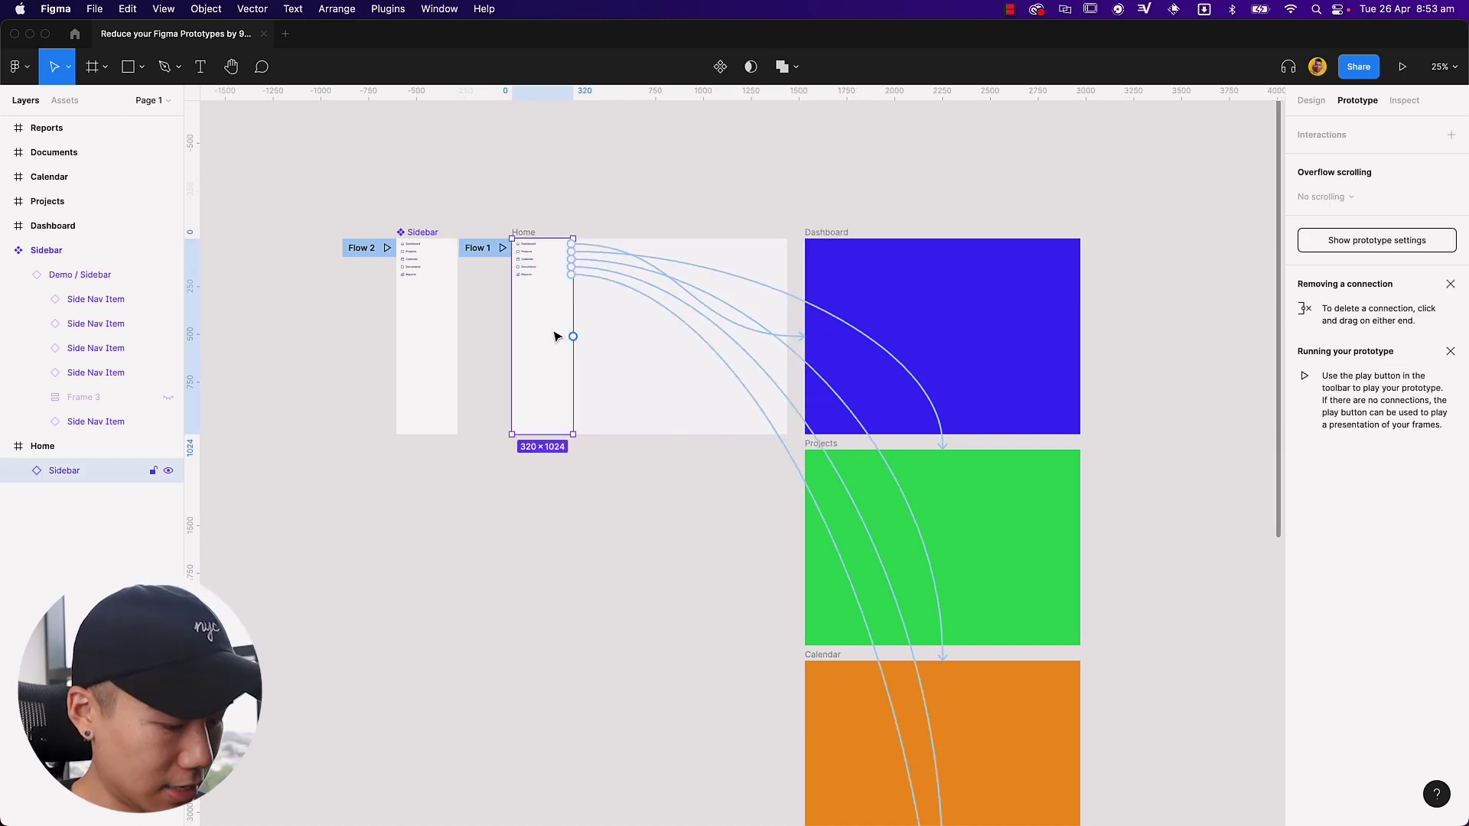
key("super+c")
left_click(833, 241)
key("super+v")
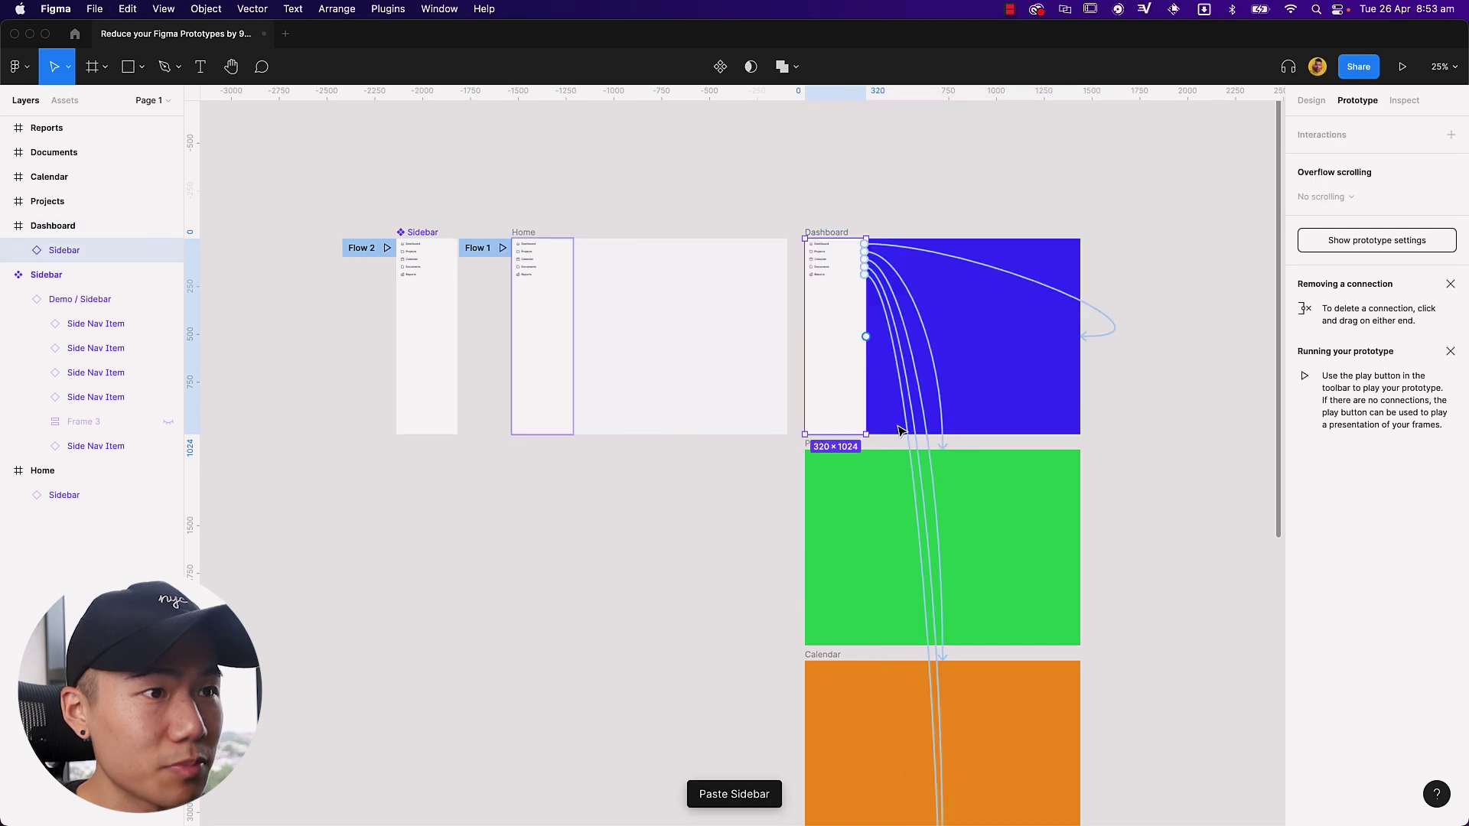
left_click(820, 444)
key("super+v")
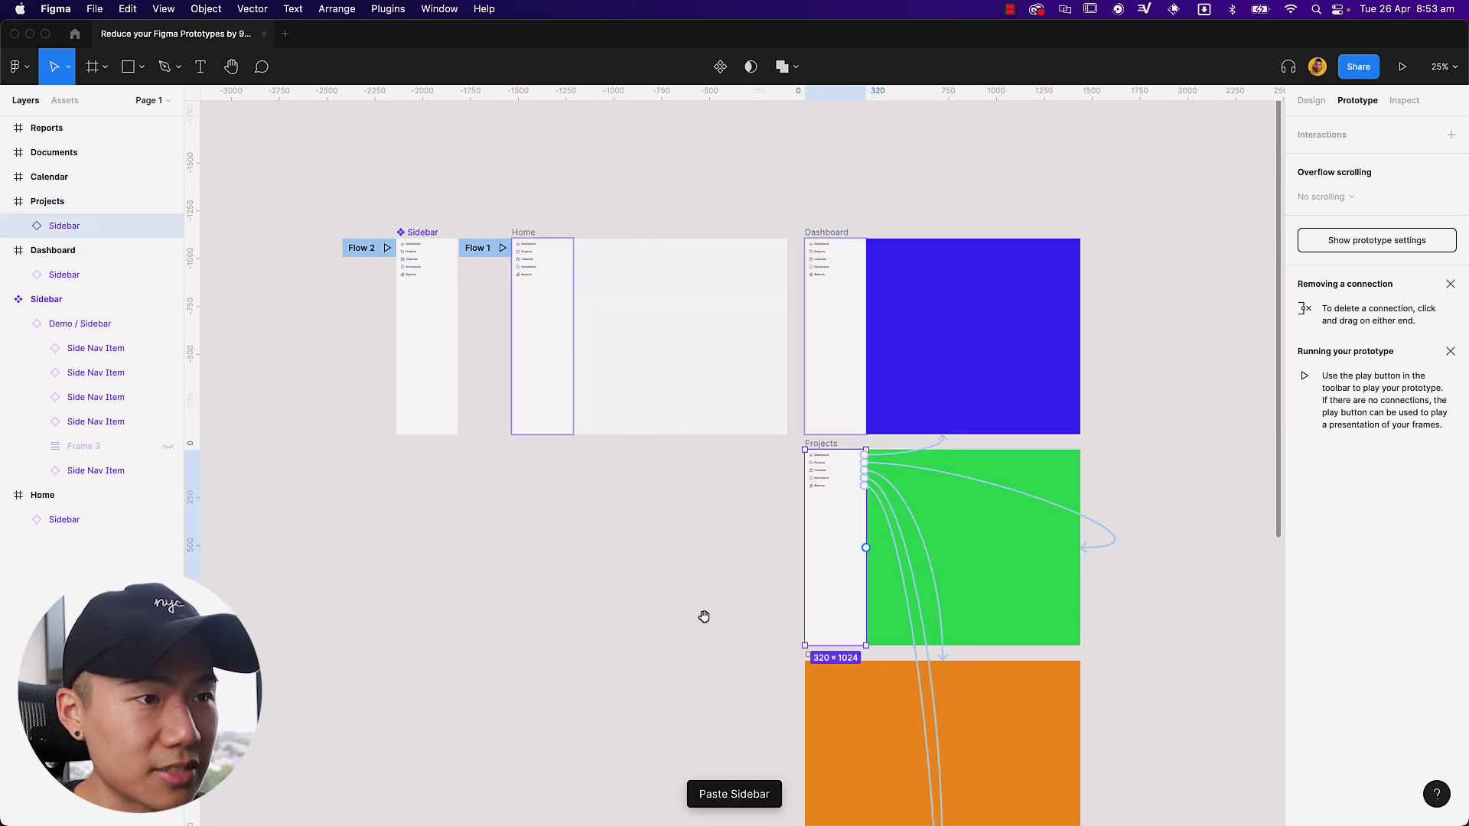
- Paste the Sidebar instance into the Calendar, Documents and Reports frames
scroll(703, 617, "down", 3)
left_click(774, 512)
key("super+v")
scroll(688, 586, "down", 2)
left_click(777, 538)
key("super+v")
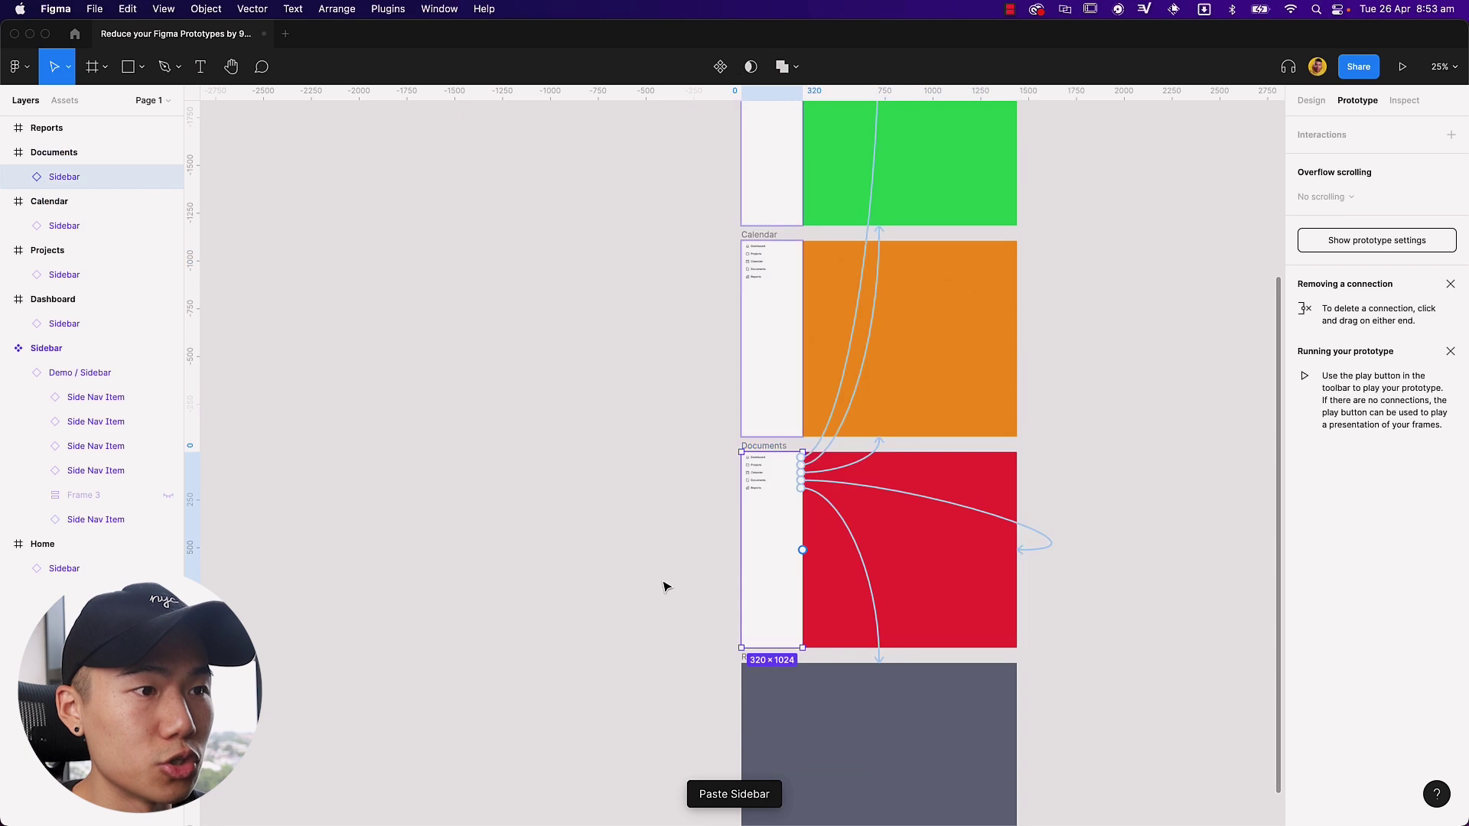
scroll(664, 586, "down", 2)
left_click(780, 554)
key("super+v")
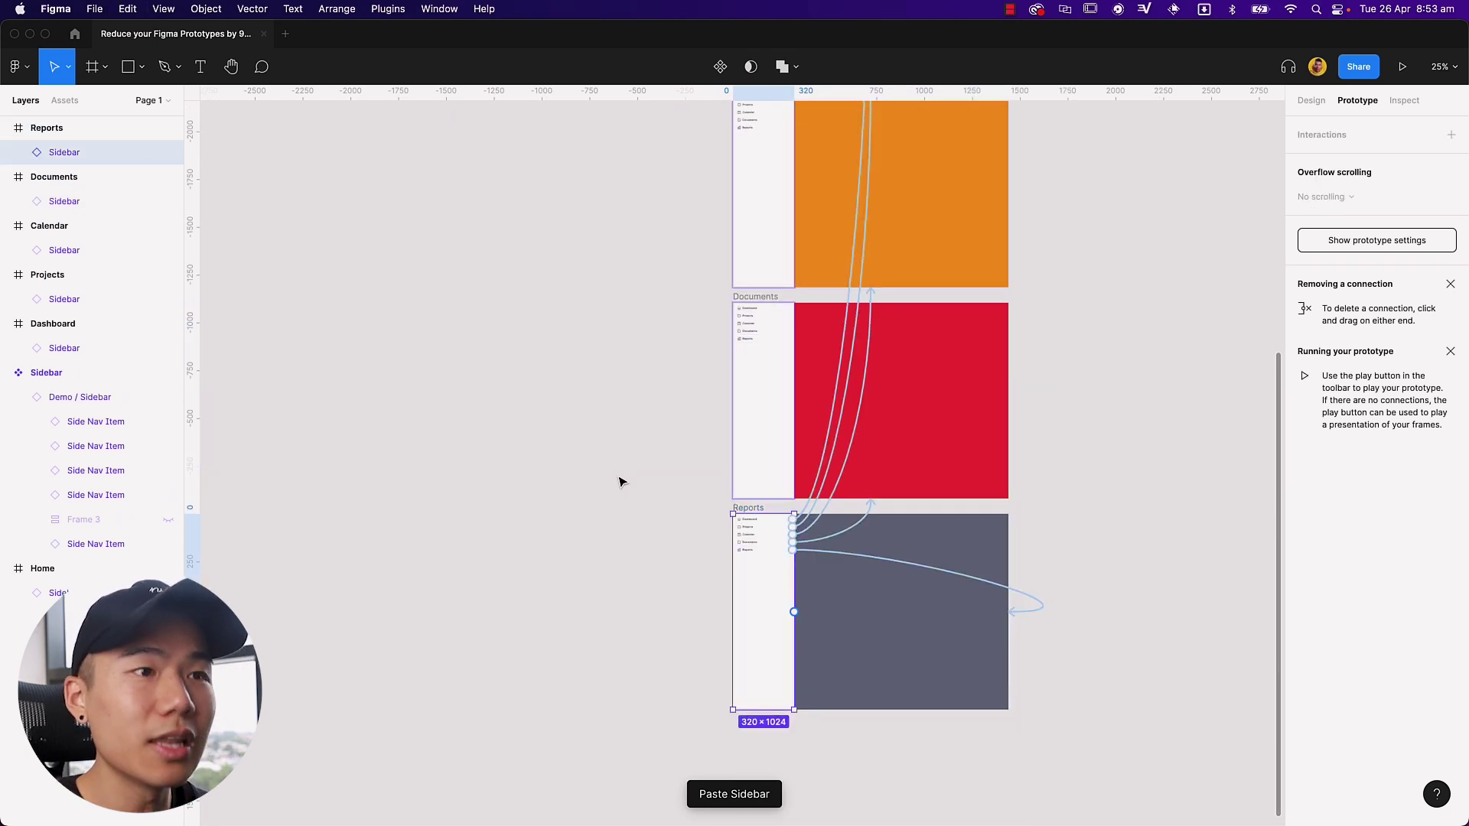
left_click(630, 446)
scroll(597, 490, "up", 6)
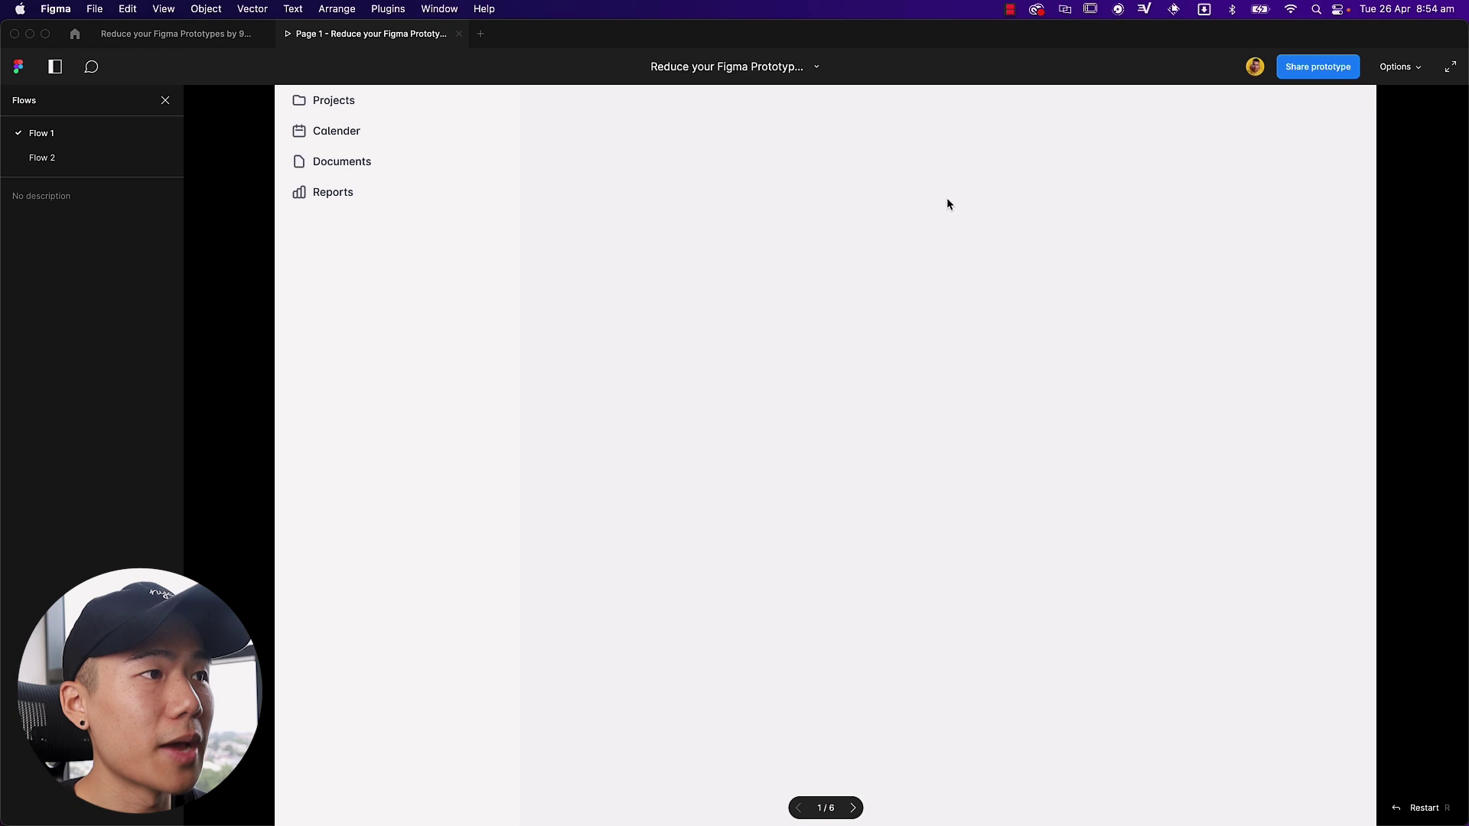
left_click(329, 100)
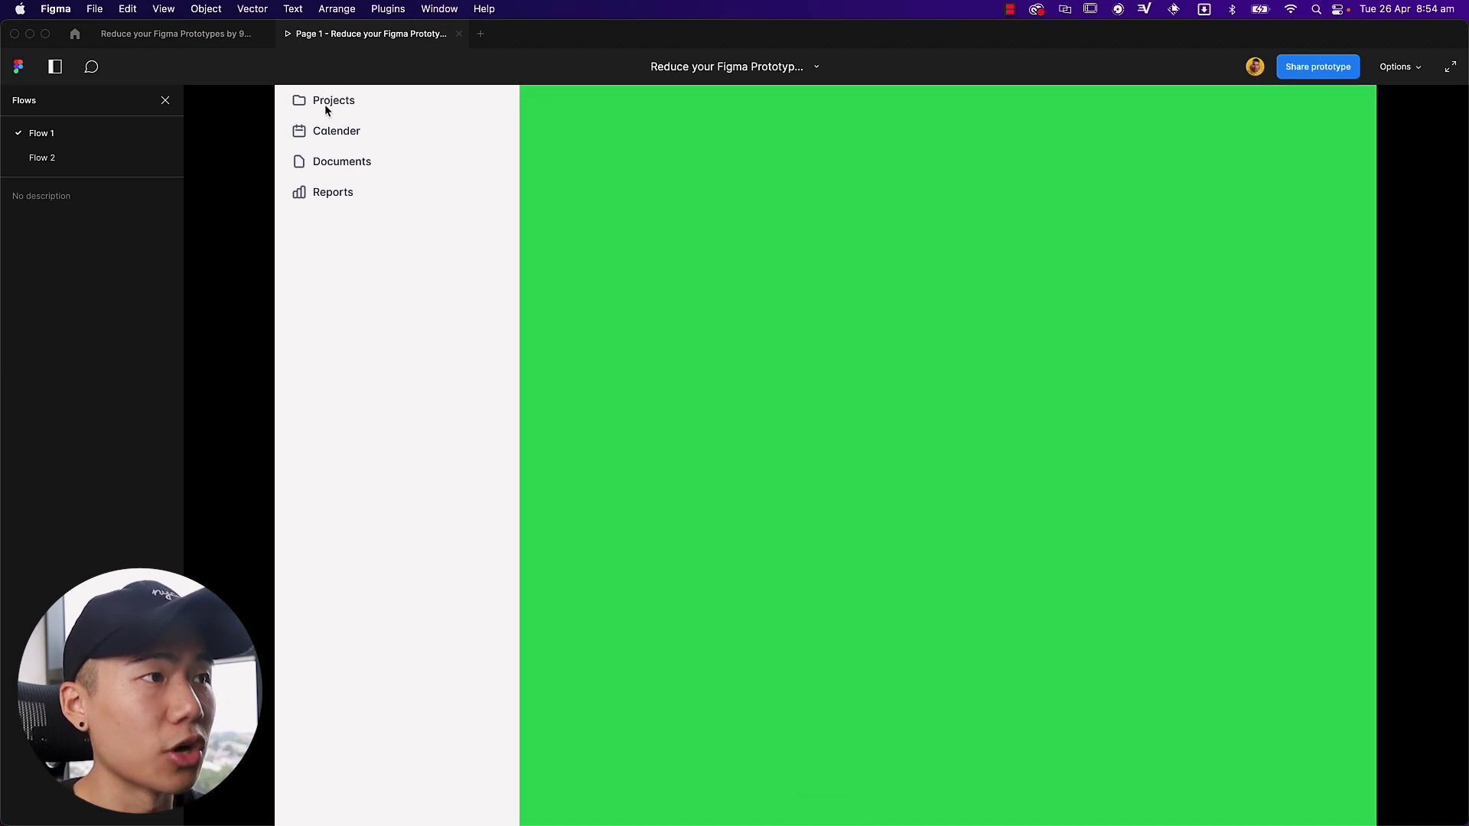
left_click(341, 134)
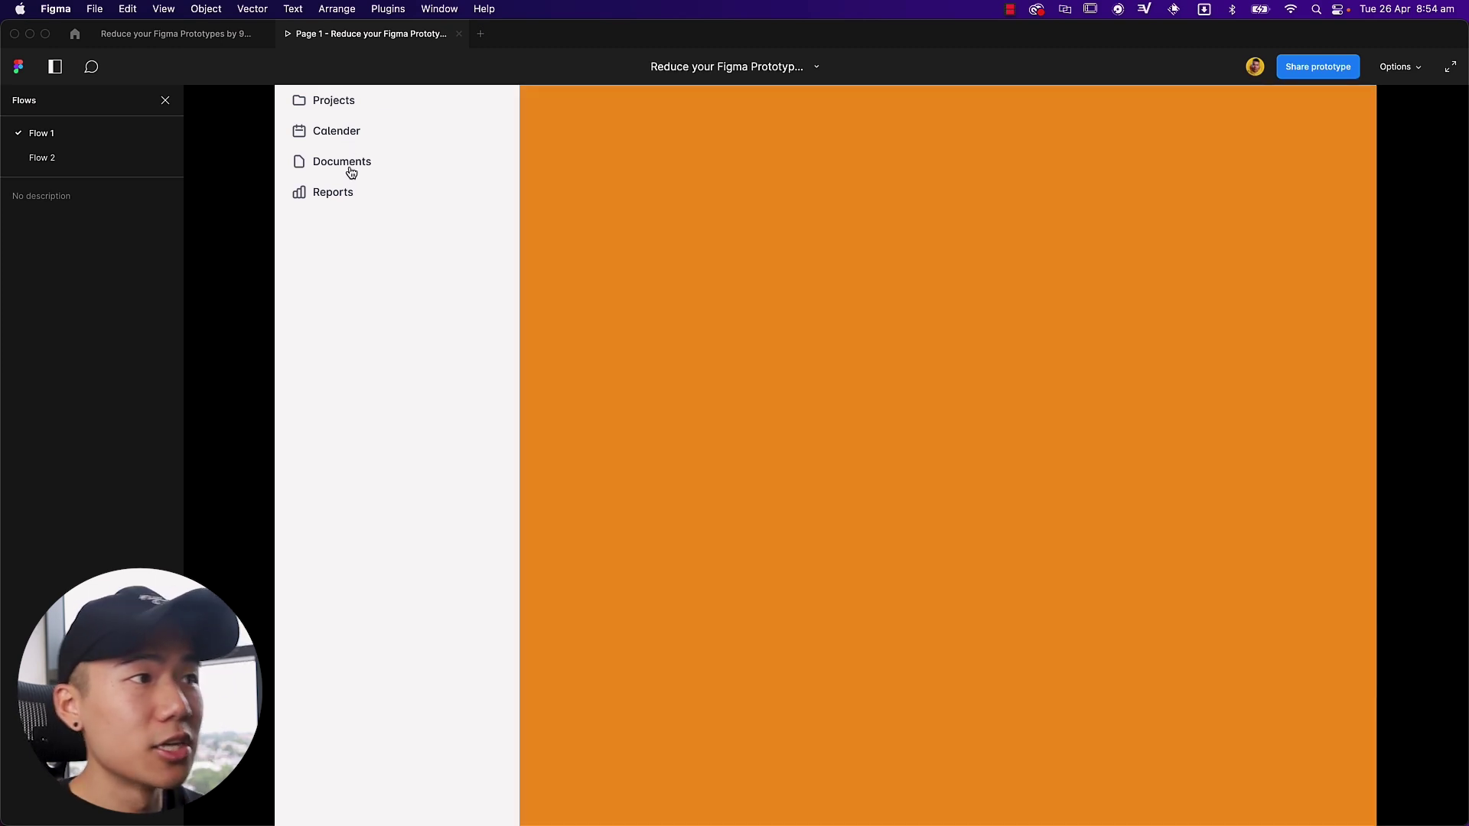
left_click(349, 166)
left_click(353, 194)
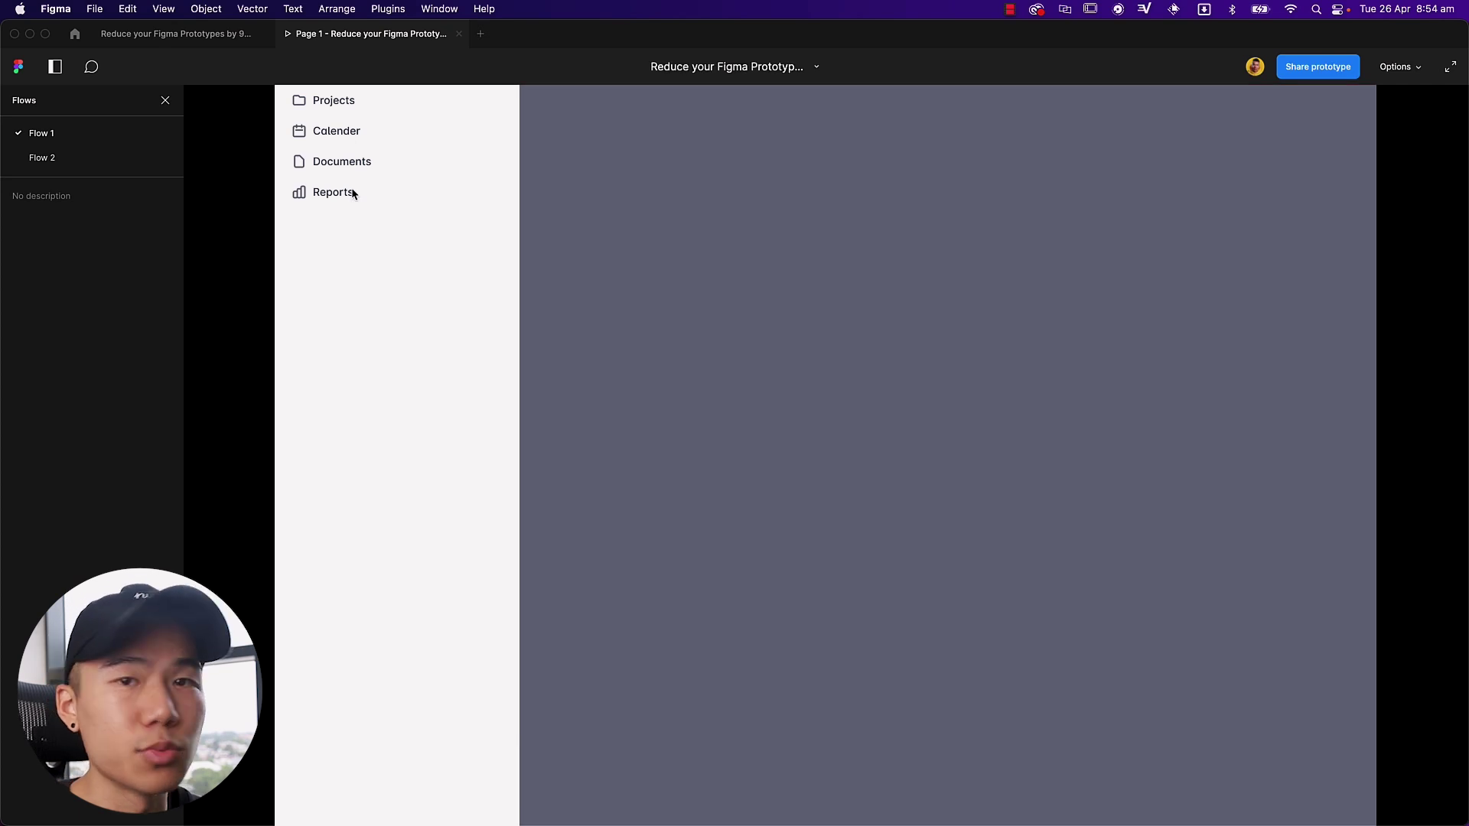
left_click(180, 36)
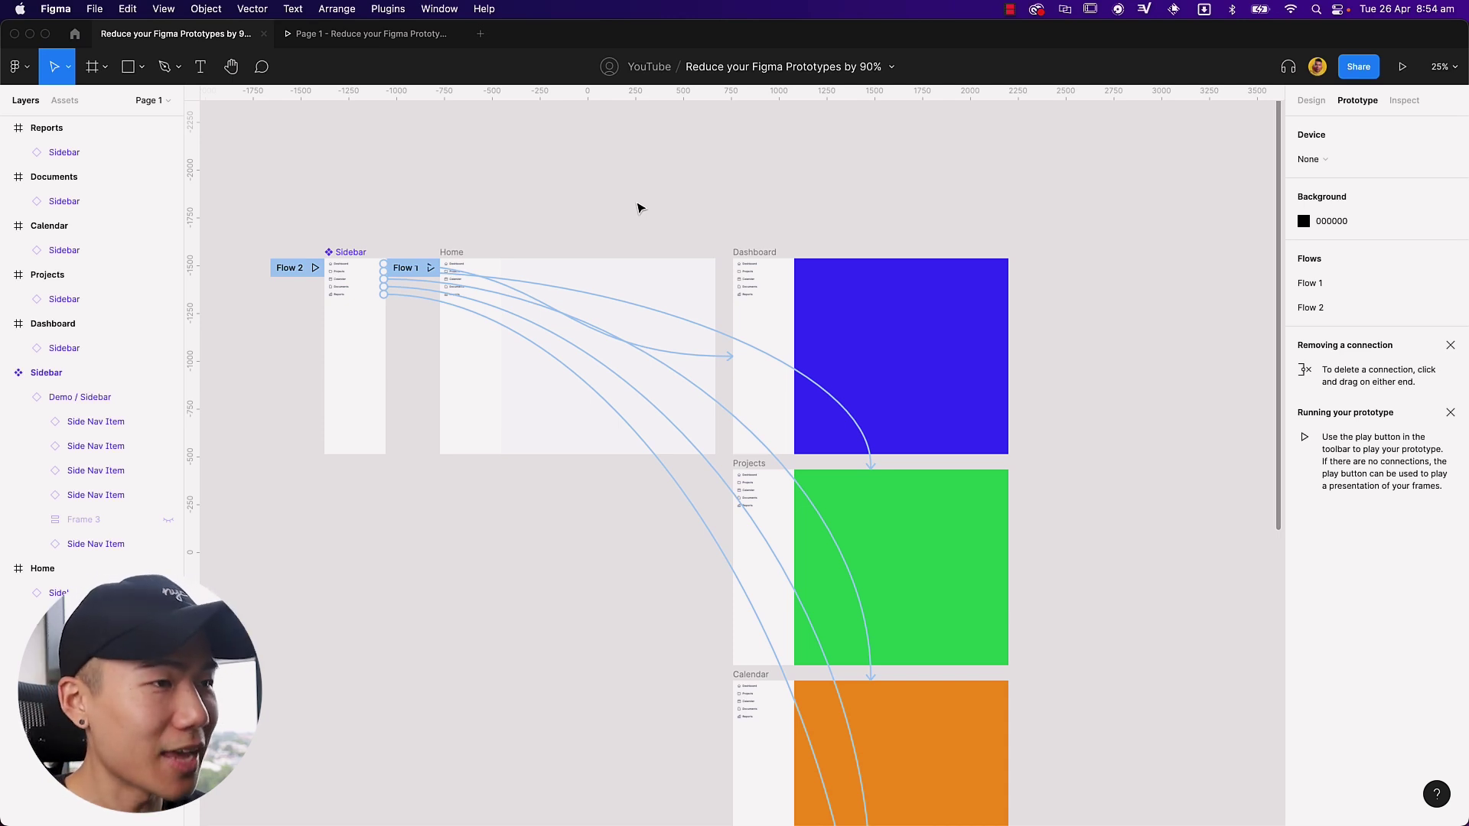
- Select the Sidebar main component and its nested Demo / Sidebar frame, then clear the selection
scroll(603, 209, "left", 3)
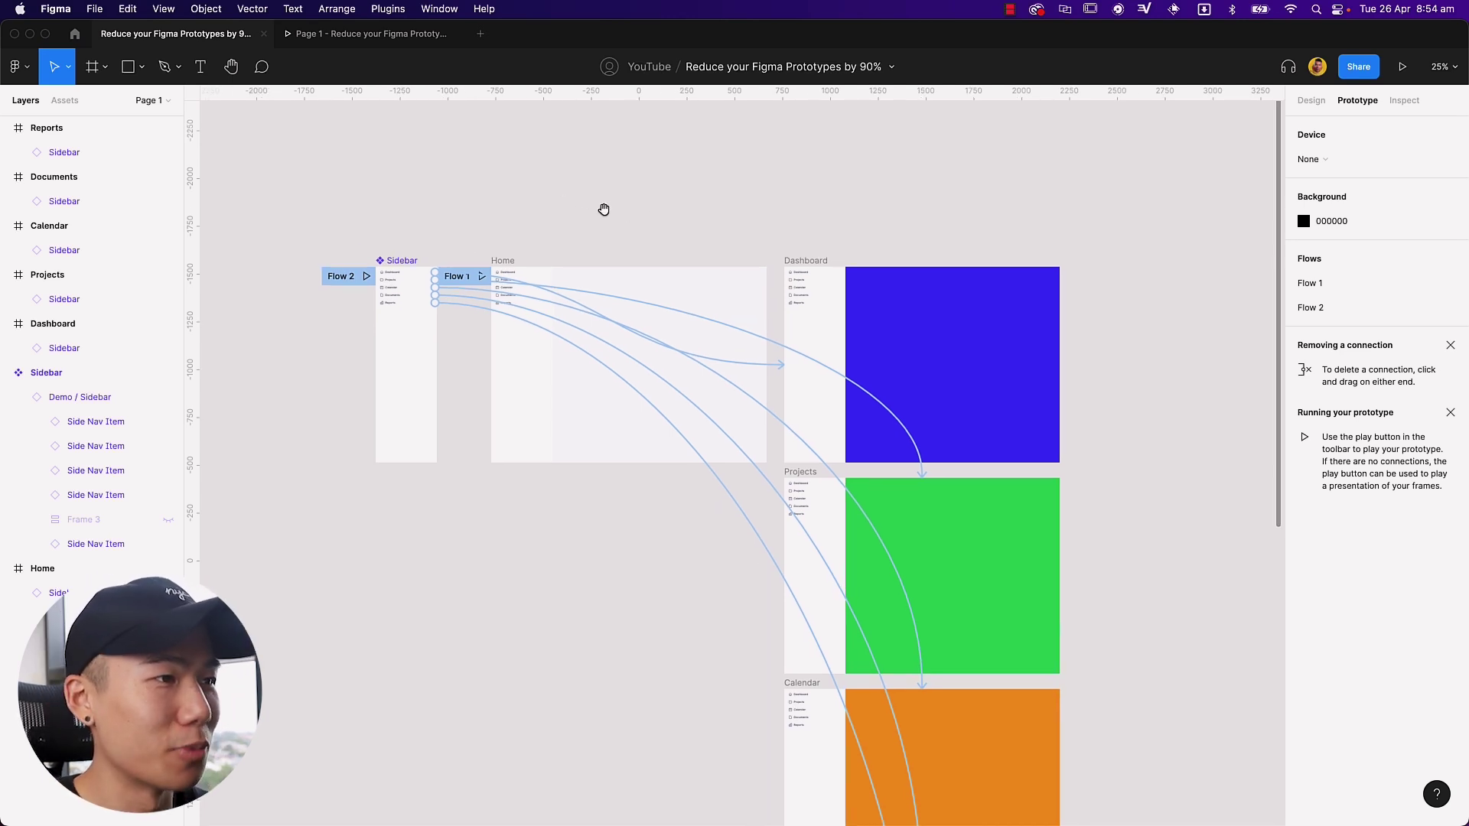
scroll(604, 209, "up", 3)
scroll(535, 174, "left", 5)
scroll(534, 173, "up", 2)
left_click(322, 230)
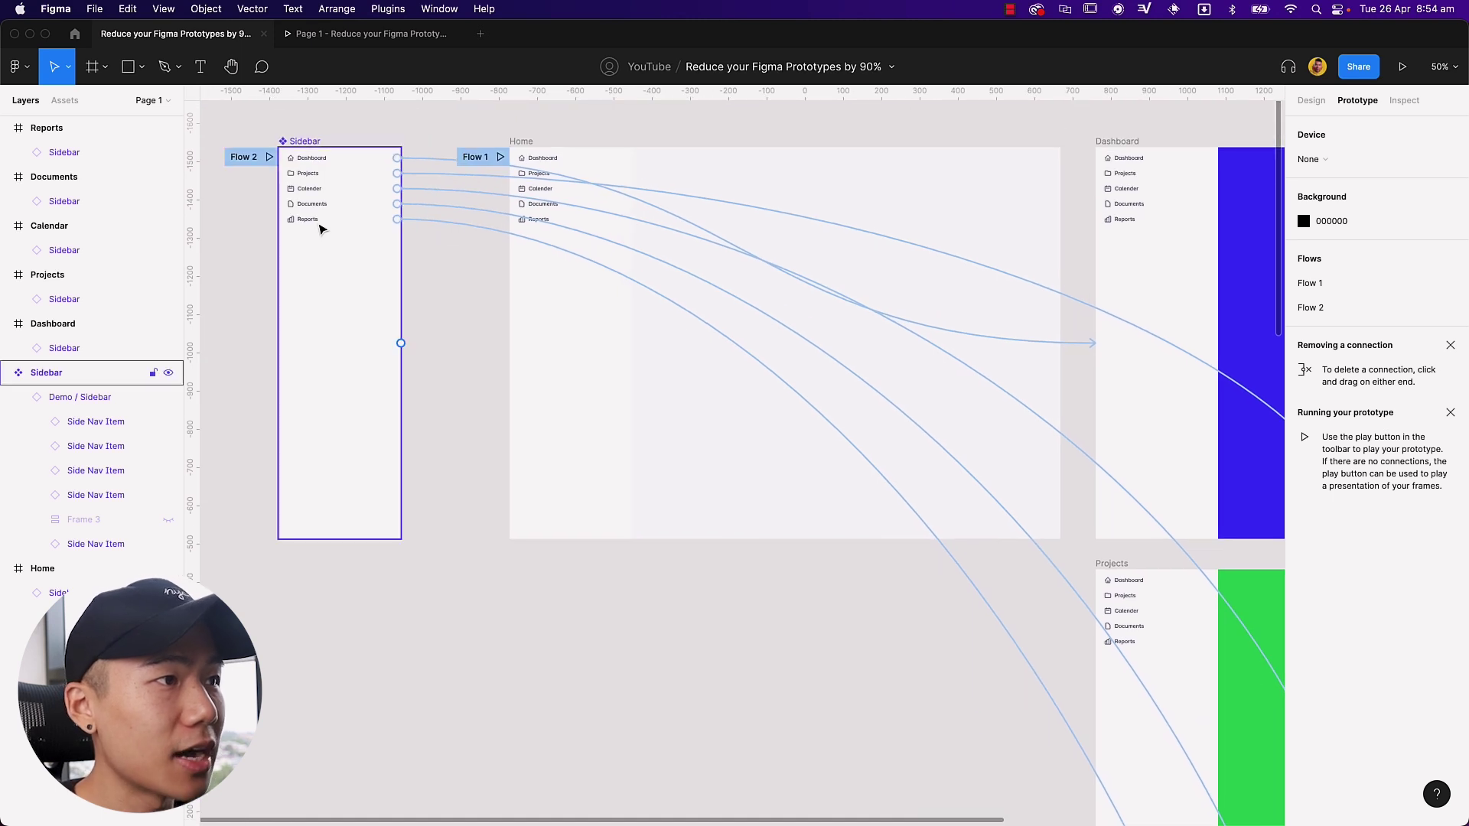
double_click(321, 229)
left_click(459, 348)
- Move the Reports link's connection arrowhead onto the Documents frame
scroll(913, 546, "down", 7)
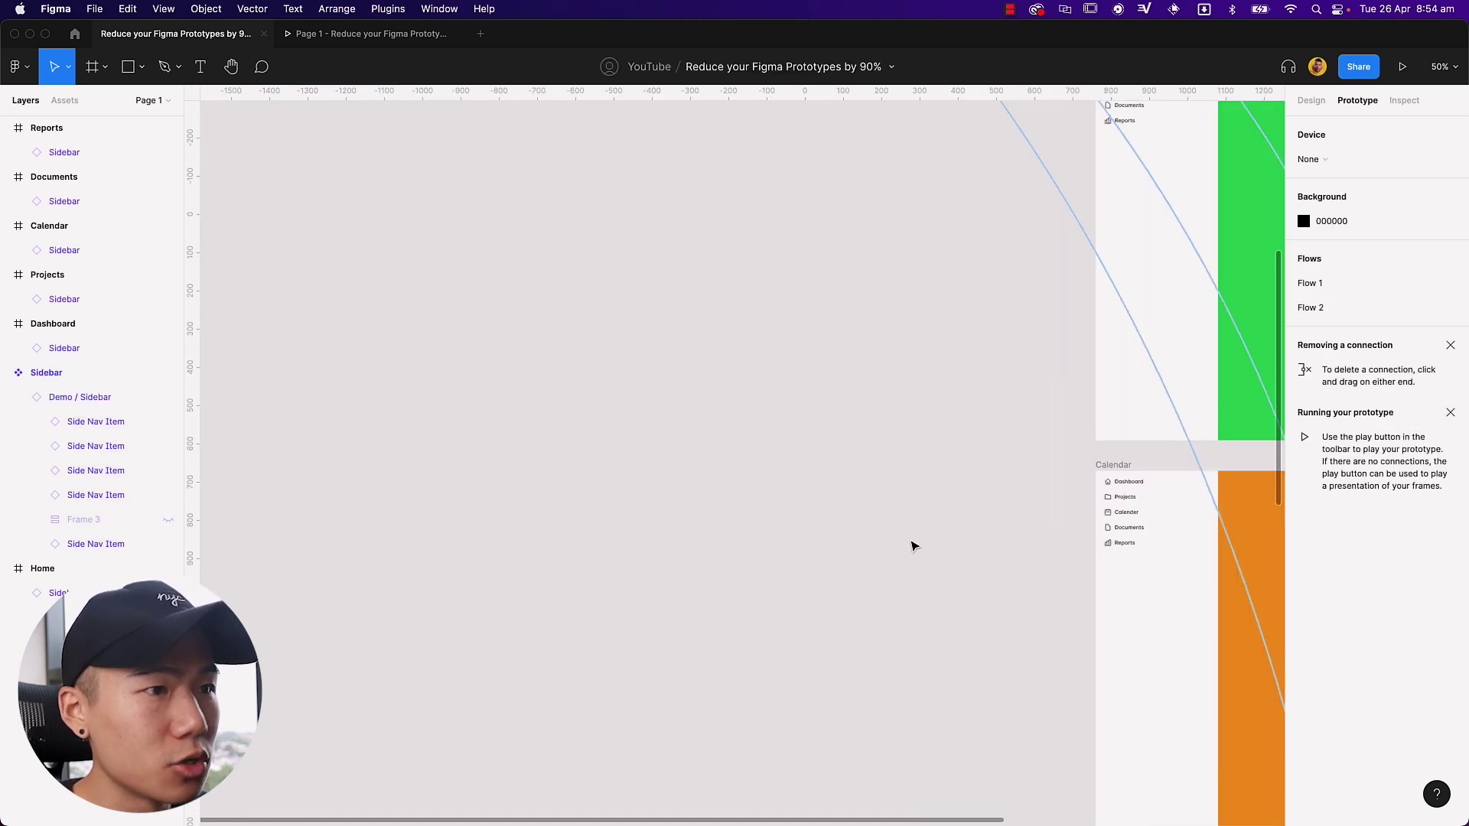
scroll(912, 546, "right", 8)
scroll(912, 546, "down", 5)
scroll(505, 312, "down", 2)
scroll(506, 312, "down", 3)
scroll(575, 357, "down", 1)
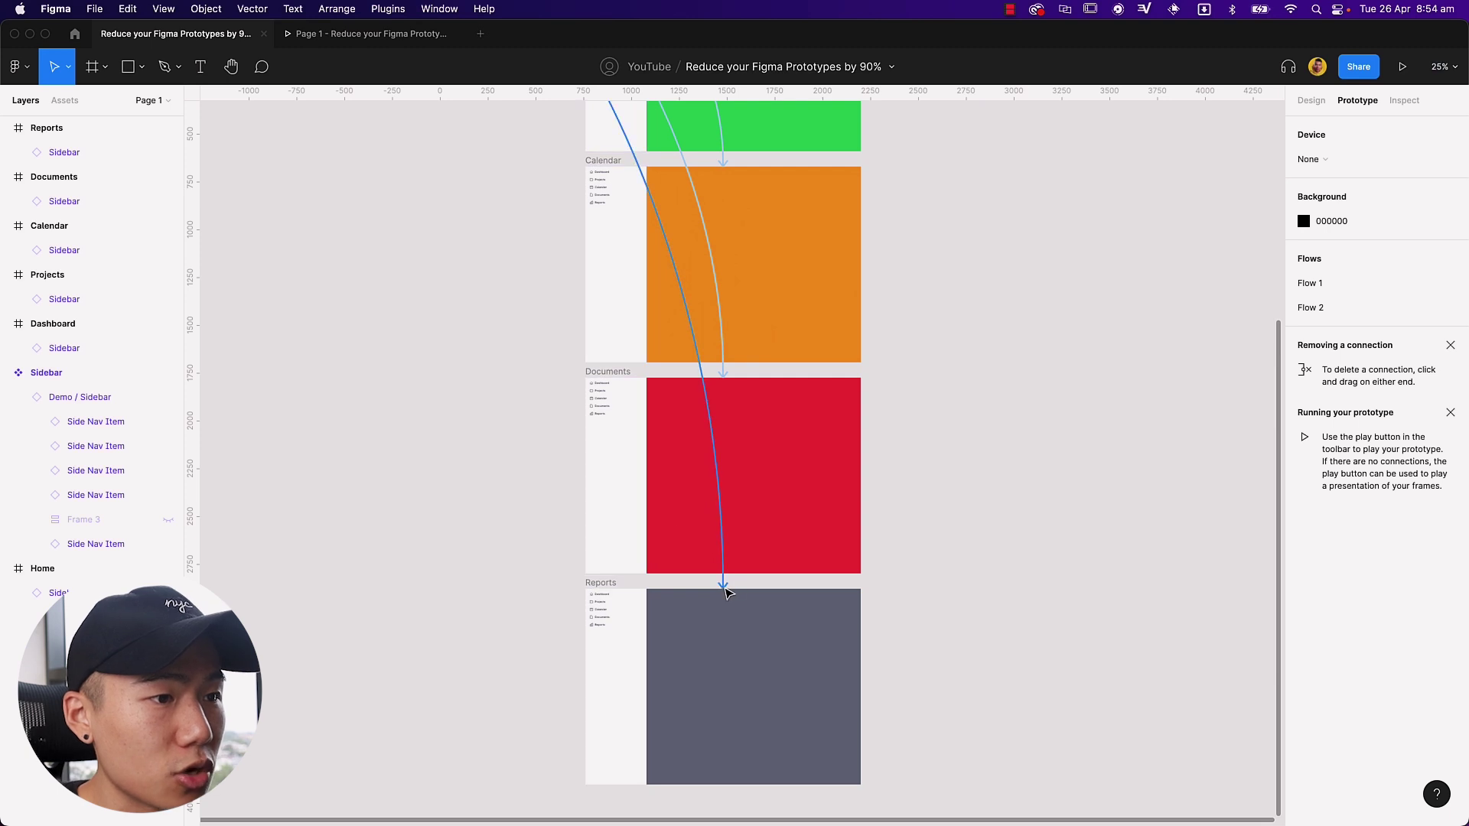
left_click_drag(724, 585, 719, 401)
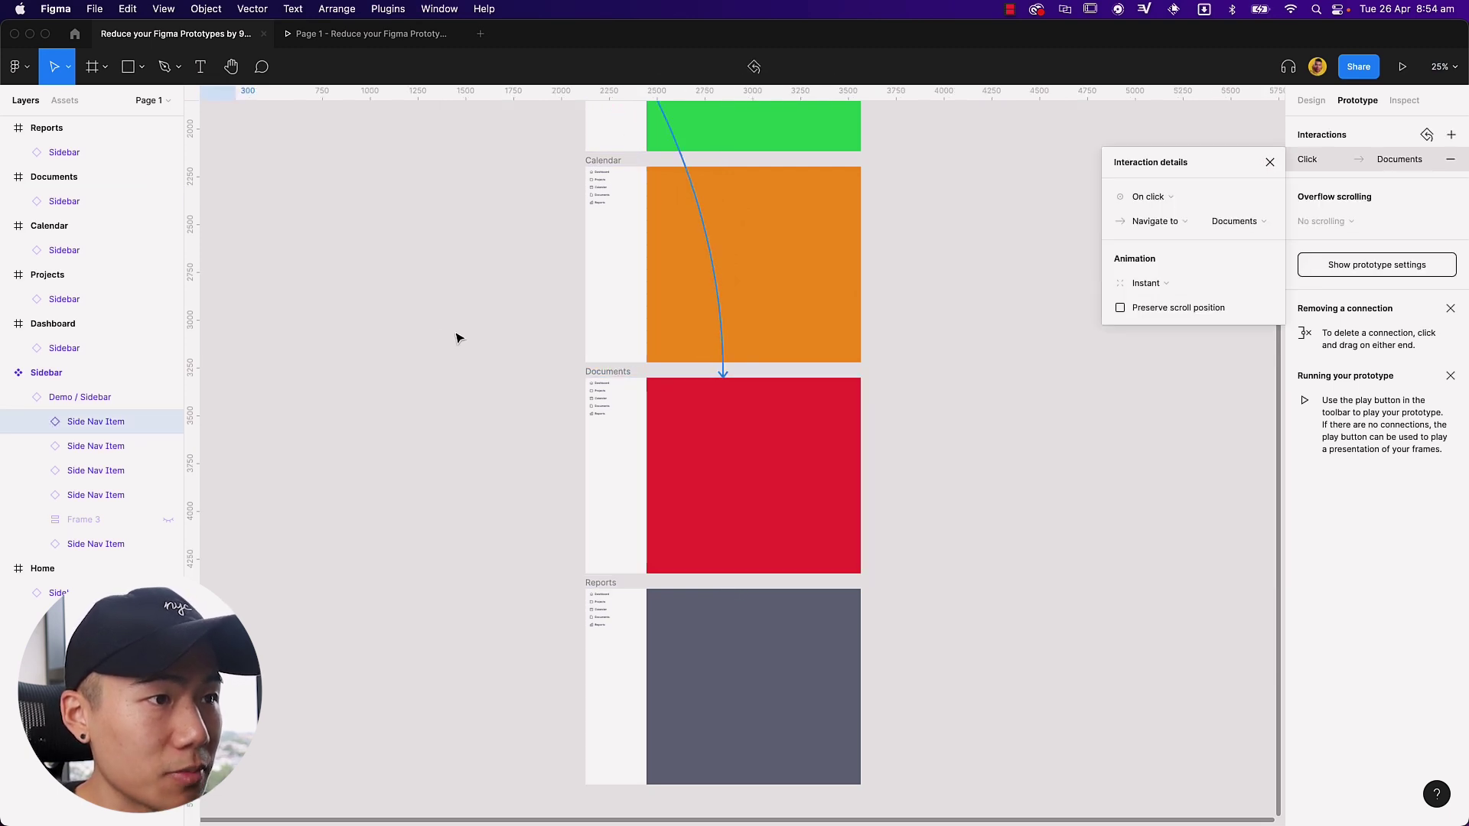
scroll(436, 341, "up", 7)
left_click(306, 249)
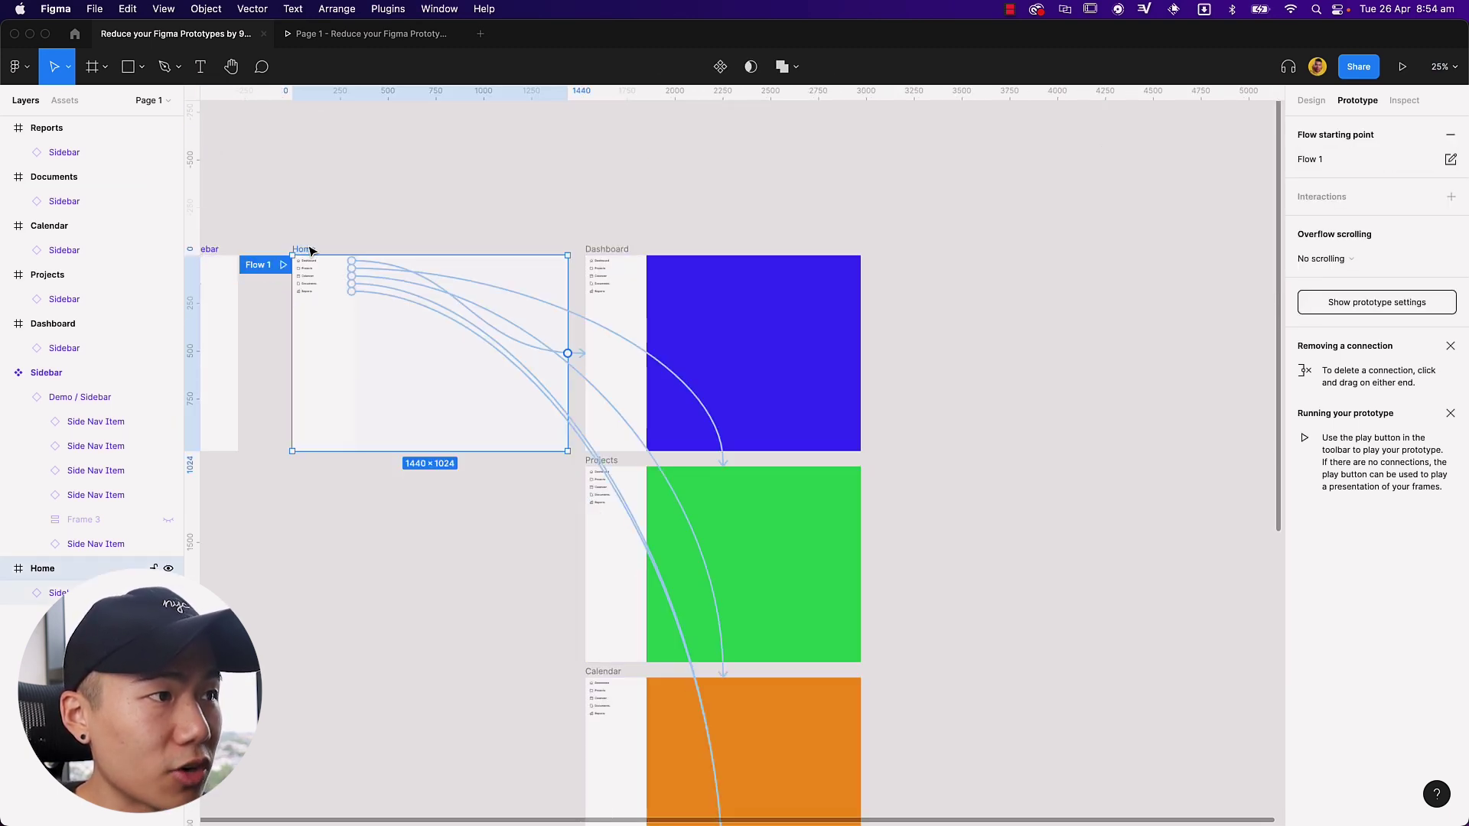
scroll(496, 314, "down", 7)
scroll(741, 351, "up", 7)
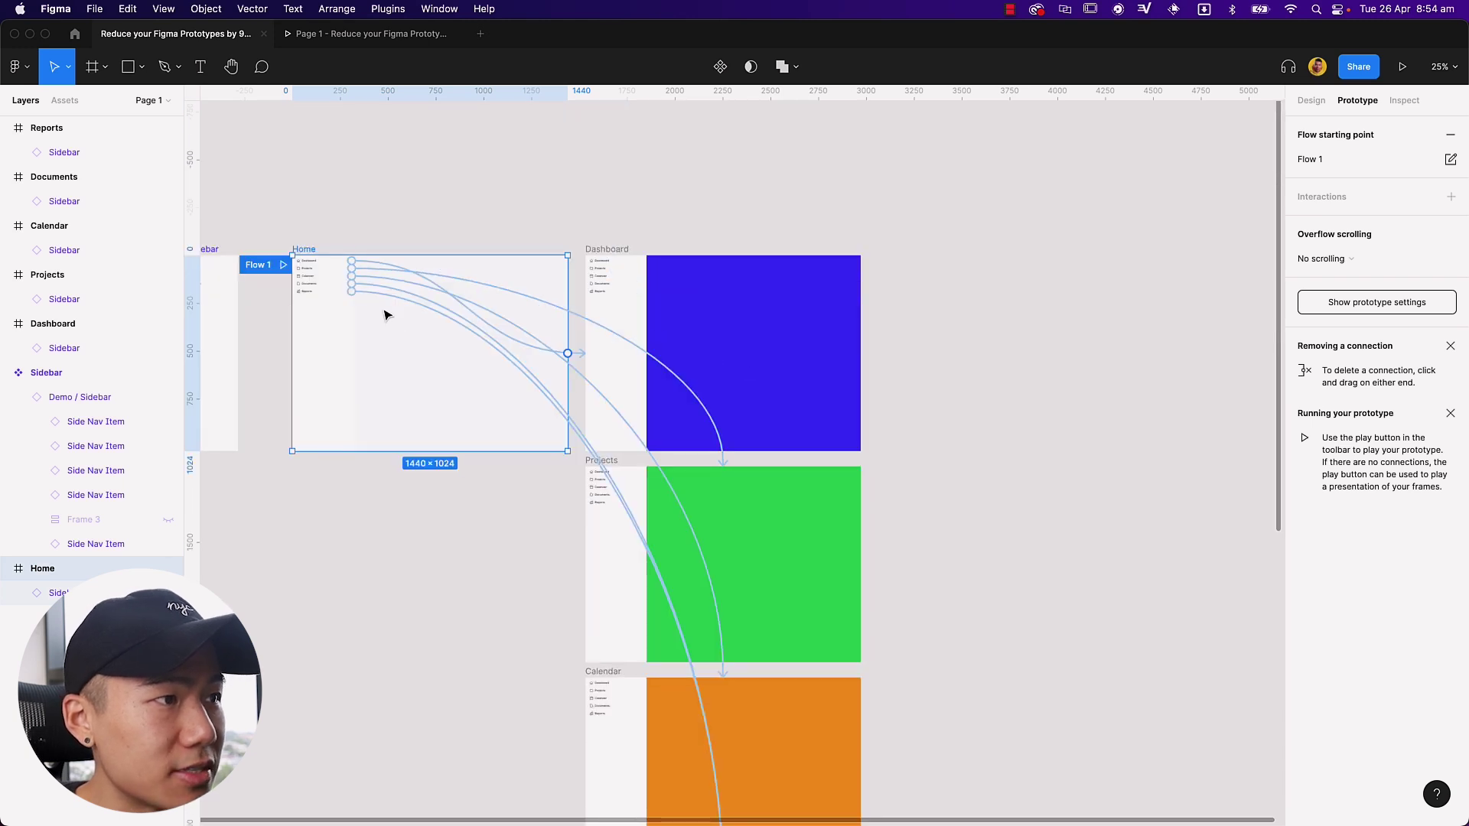
scroll(601, 469, "down", 5)
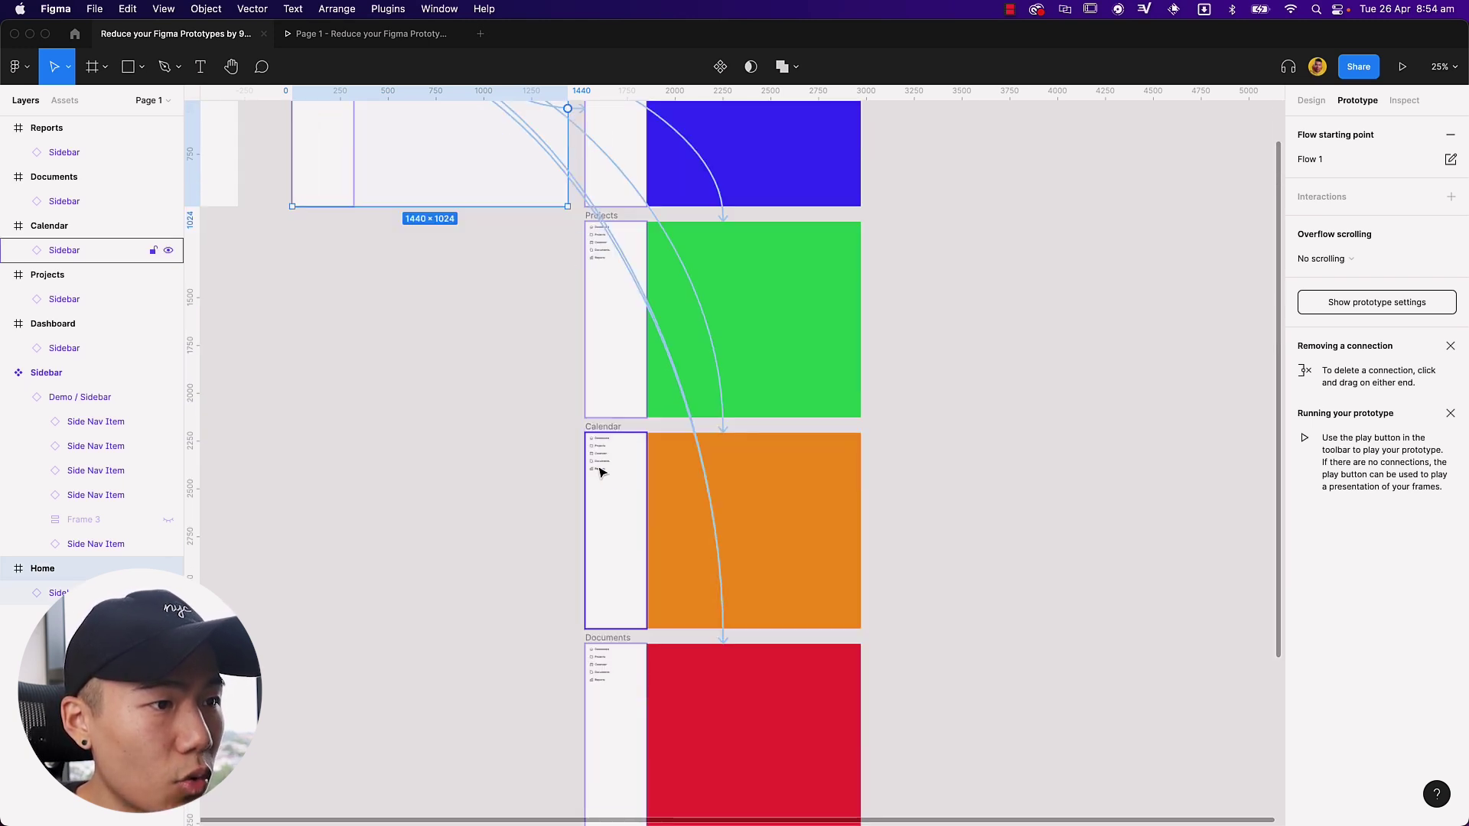
scroll(452, 374, "up", 4)
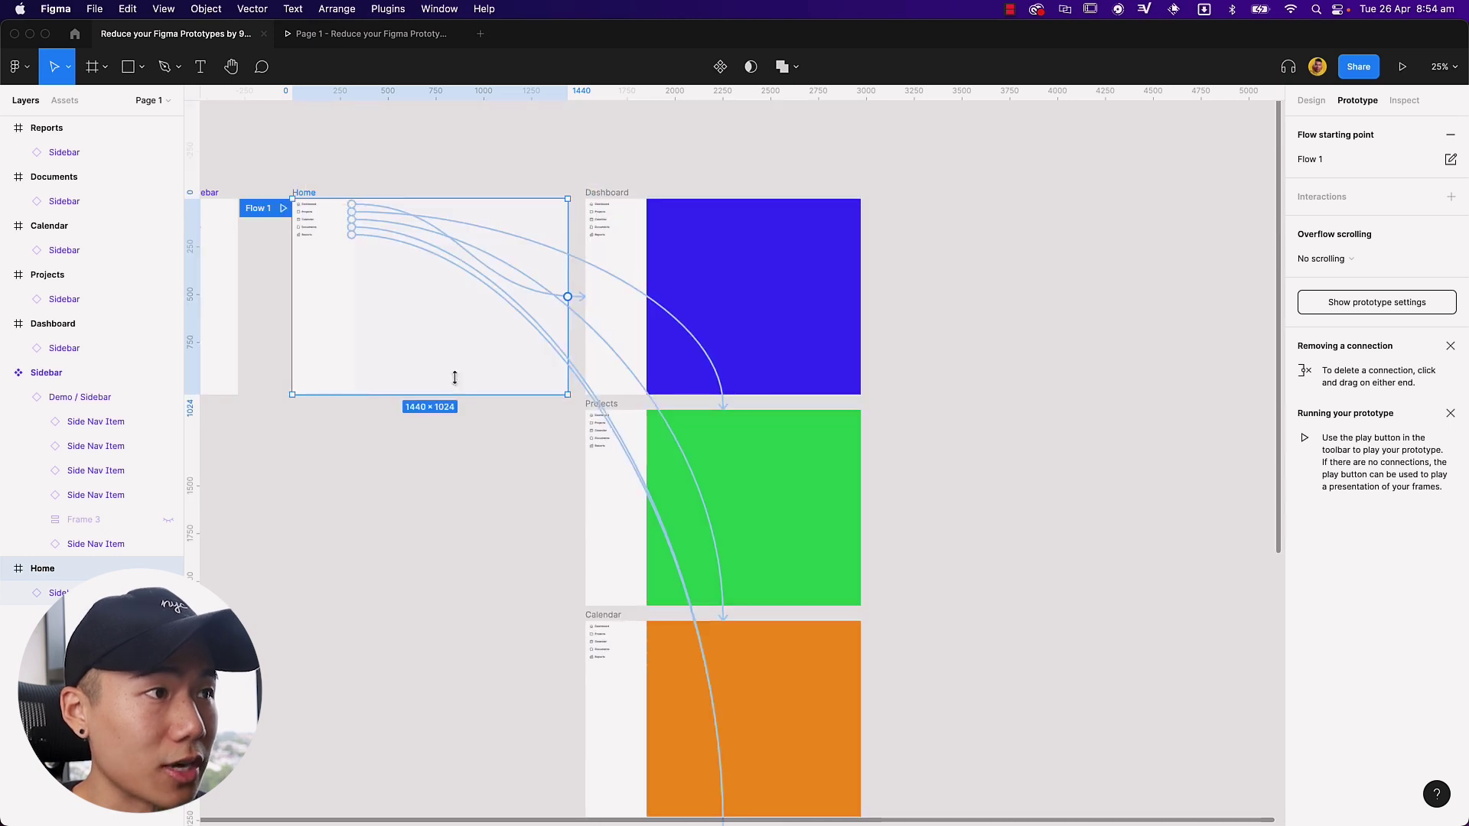
key("ctrl+Tab")
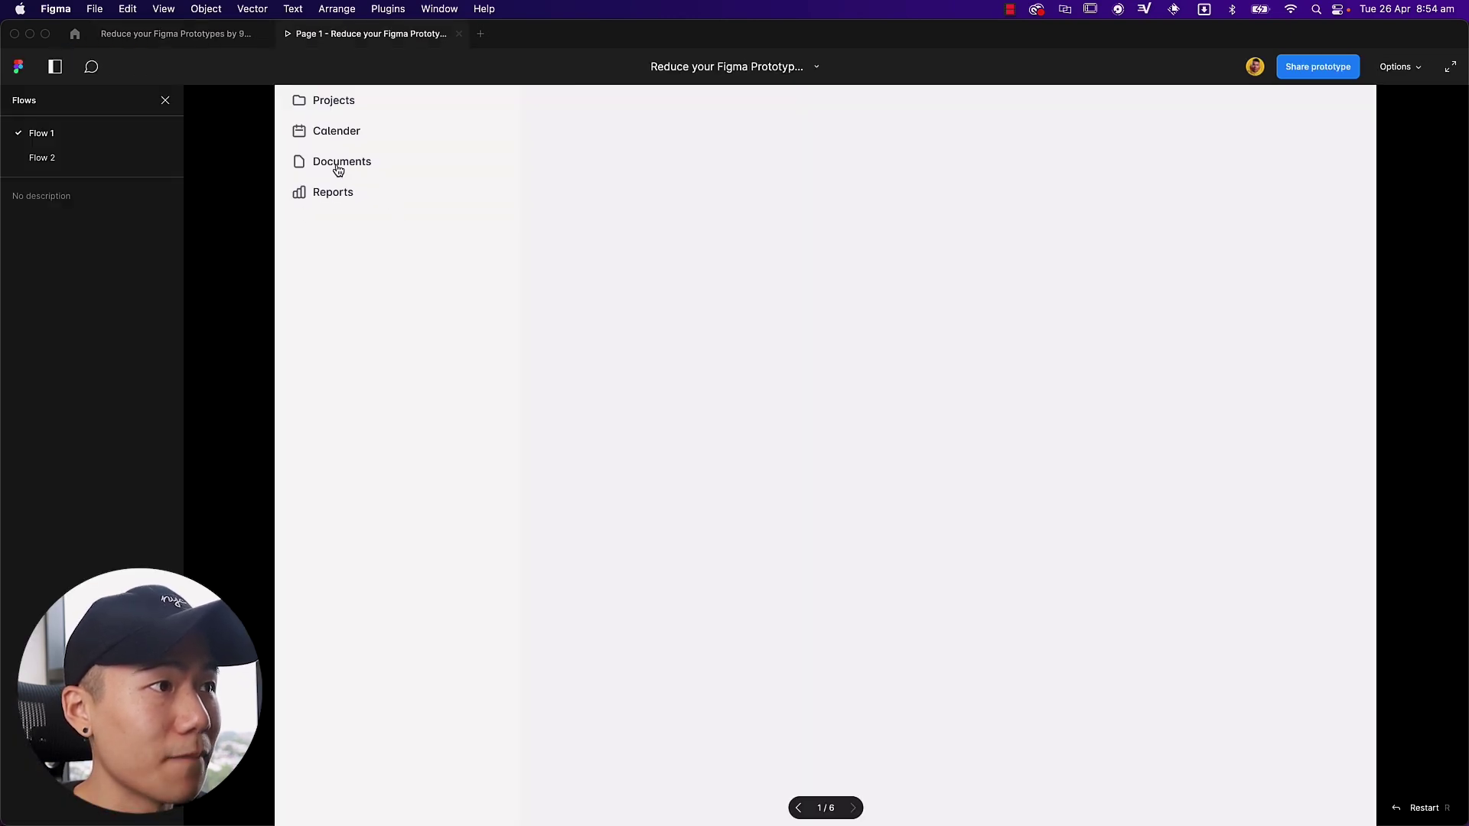
left_click(338, 167)
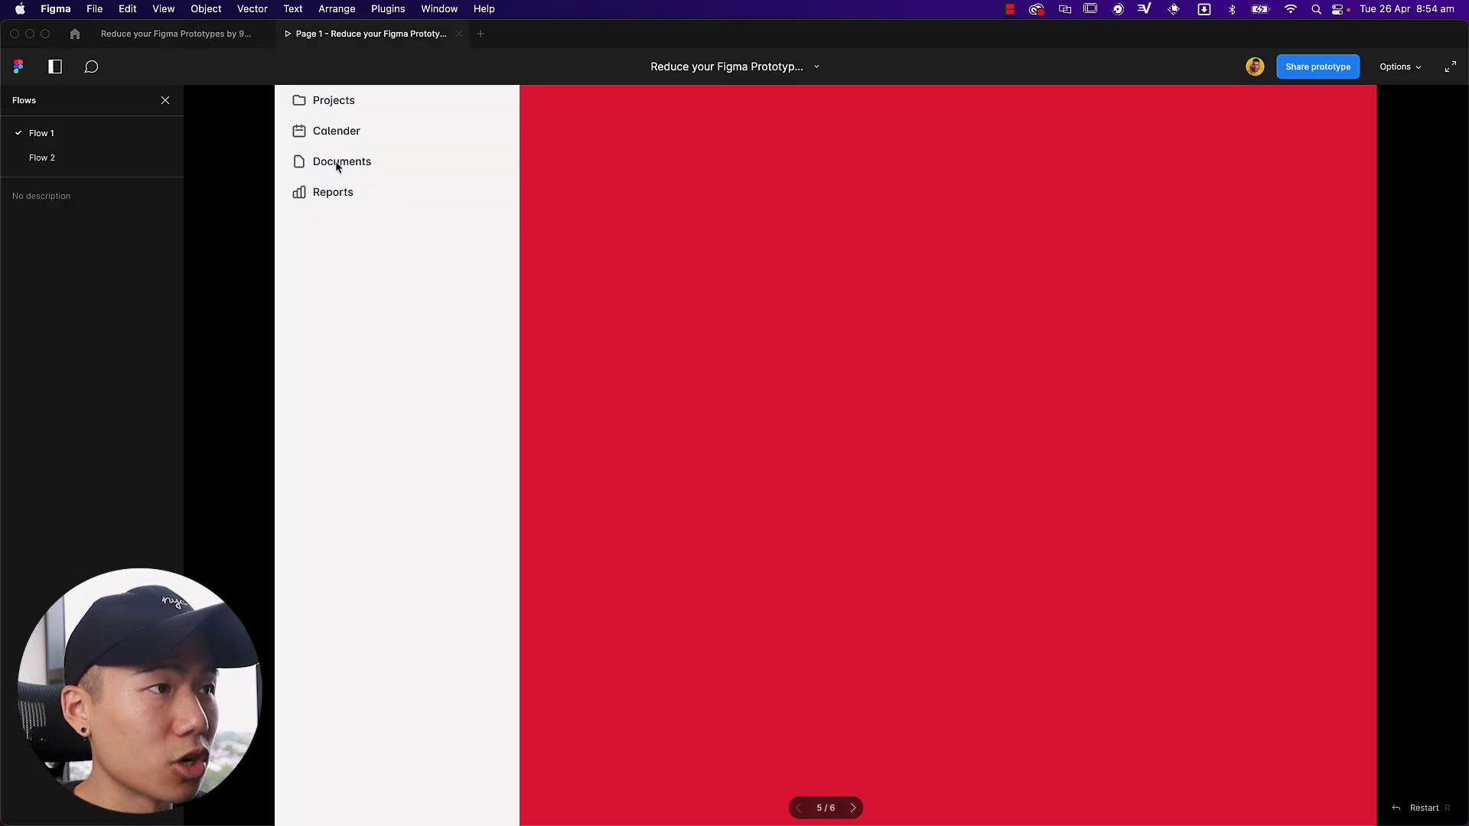
left_click(201, 36)
left_click(403, 702)
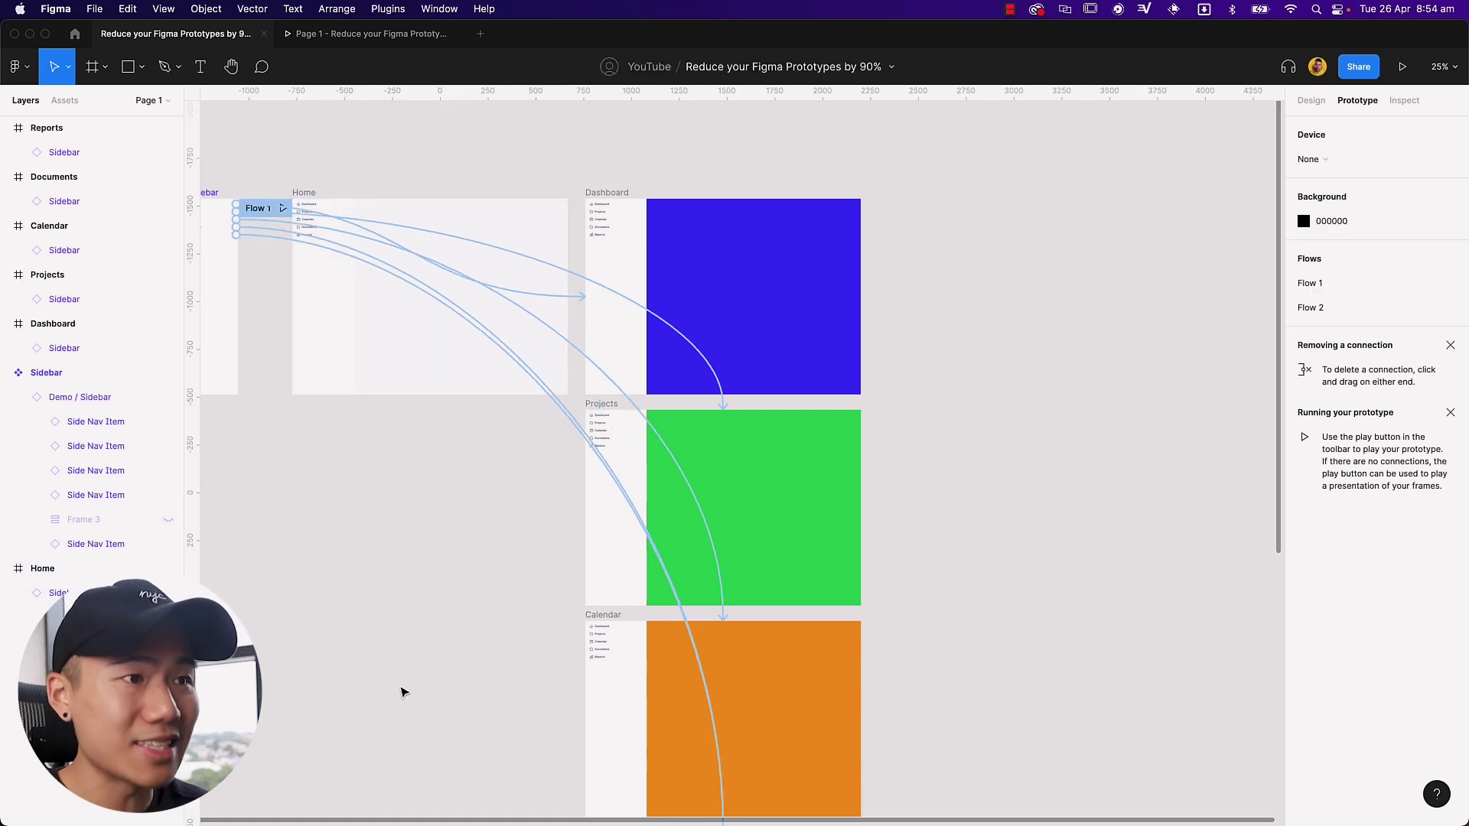
- Select the Sidebar component instance placed on the Home frame
left_click(336, 336)
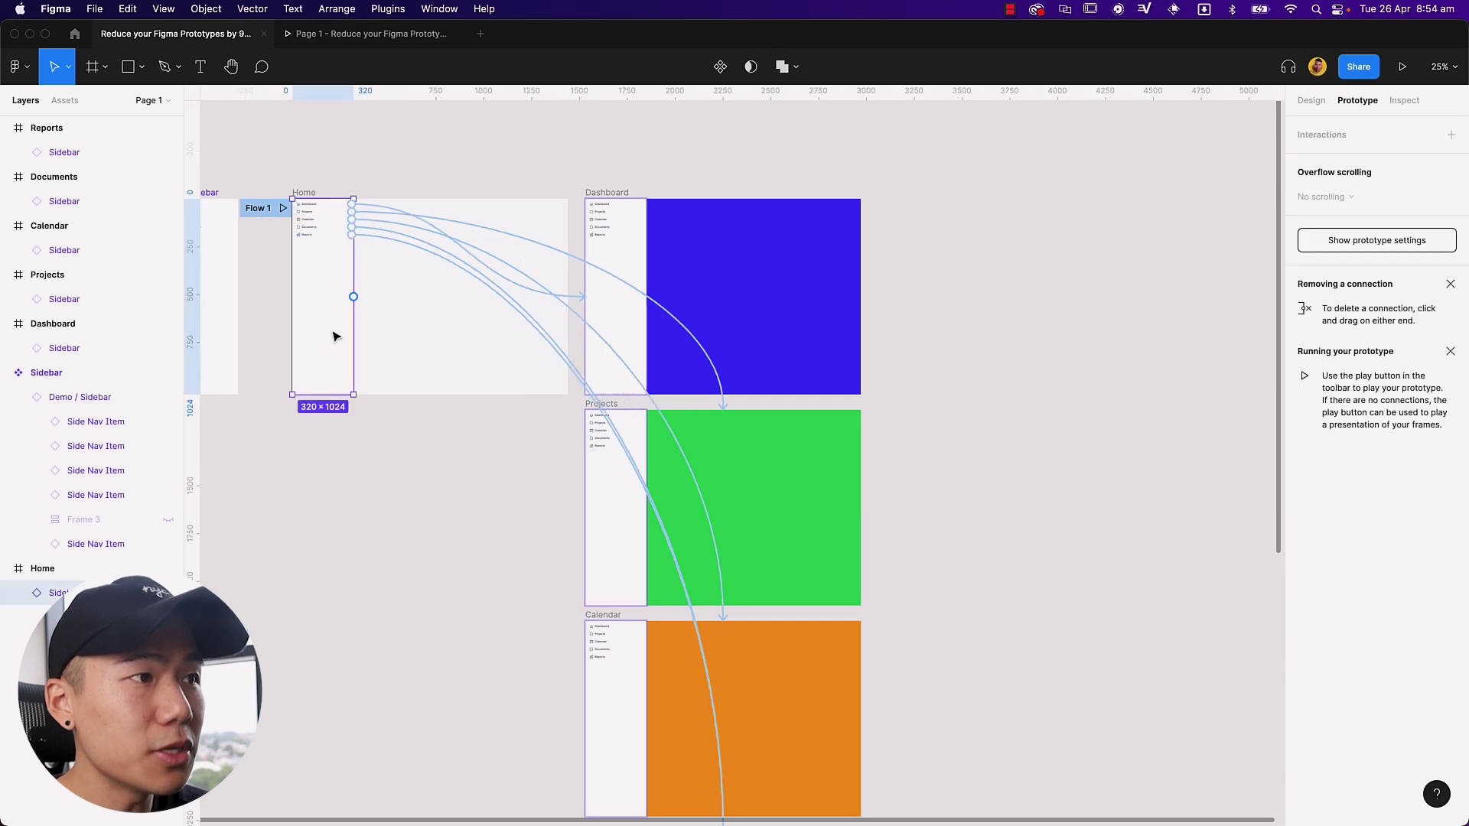